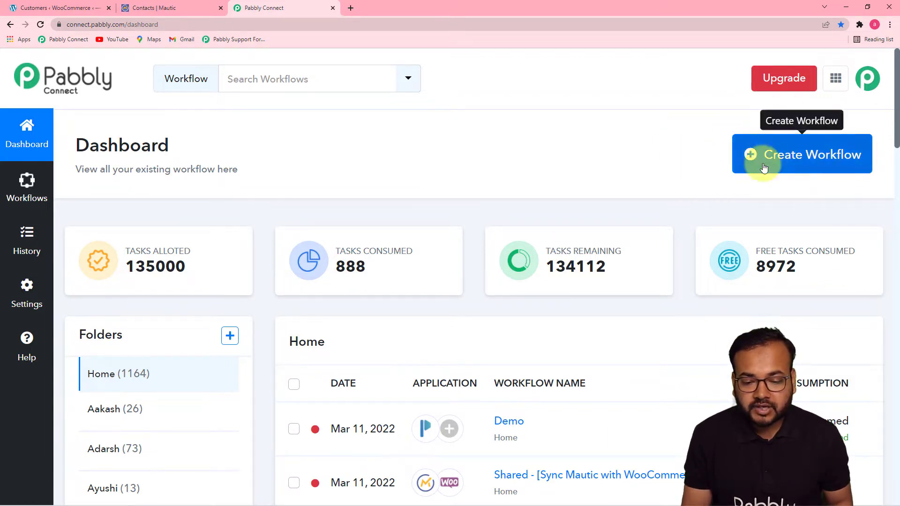
Step: Create a new workflow named "Delete Contact from Mautic and WooCommerce Simultaneoulsy"
{"action": "left_click", "coordinate": [812, 165]}
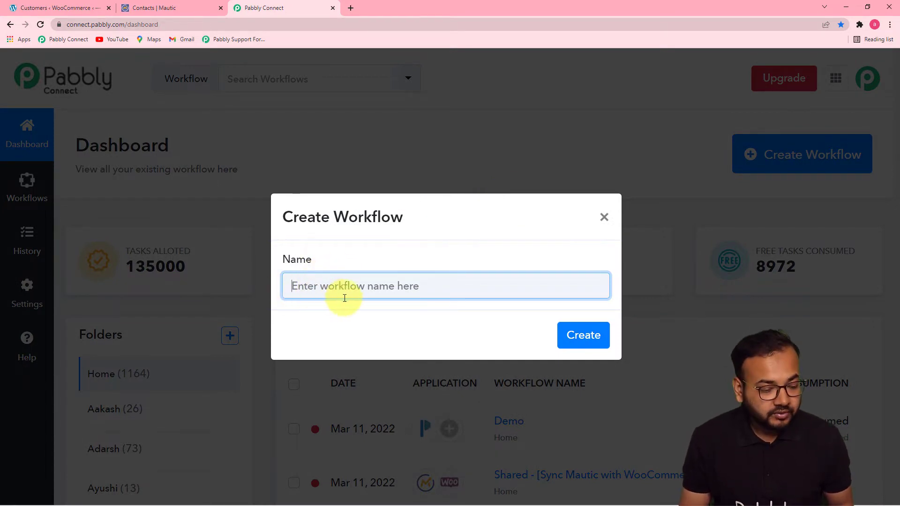
{"action": "type", "text": "Delete Contact from Mautic and WooCommerce Simultaneoulsy"}
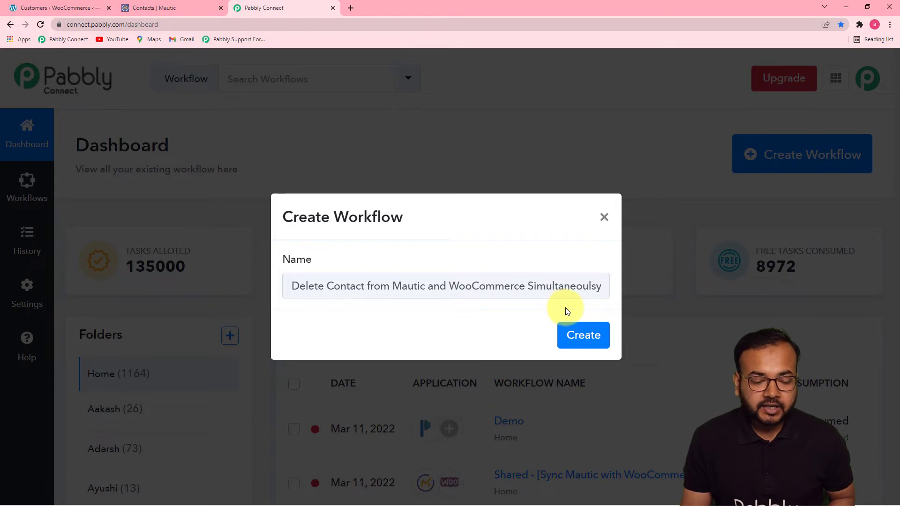
{"action": "left_click", "coordinate": [586, 339]}
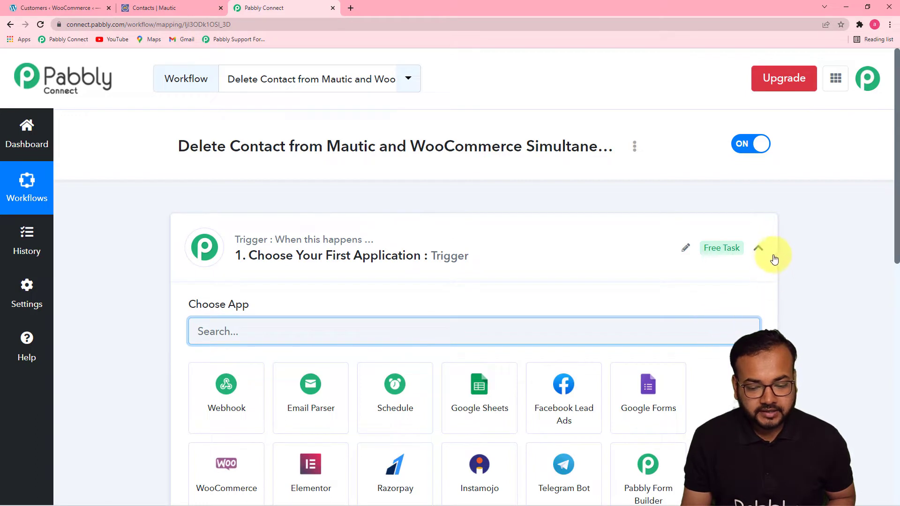
{"action": "left_click", "coordinate": [758, 248]}
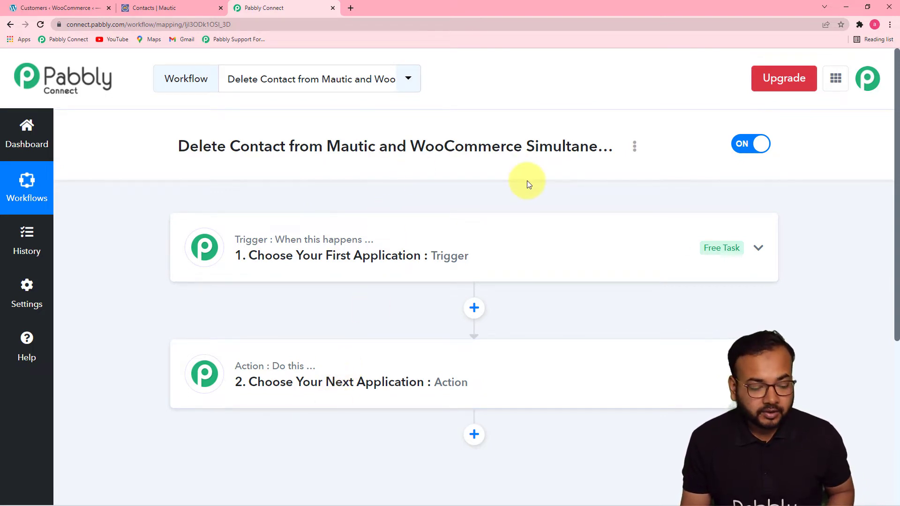
Step: Set the workflow's trigger application to Mautic with Delete Contact as the trigger event
{"action": "left_click", "coordinate": [287, 273]}
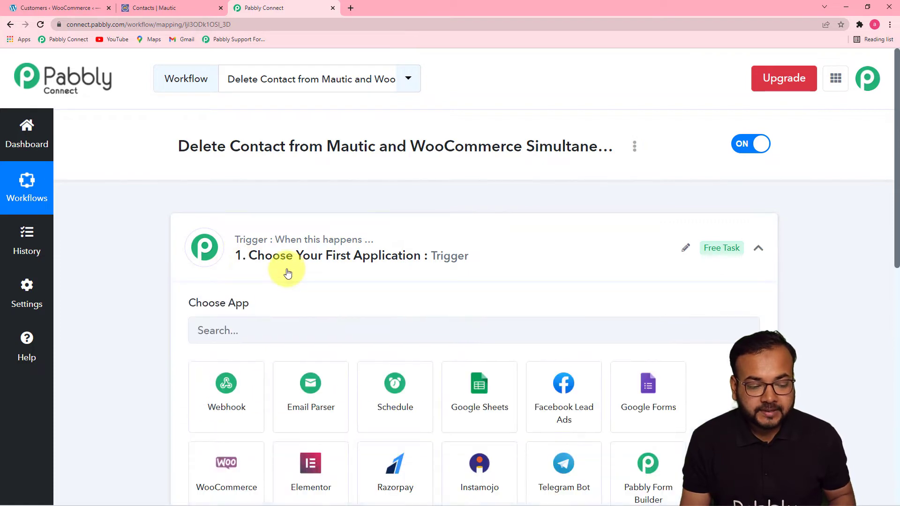
{"action": "scroll", "coordinate": [288, 274], "scroll_direction": "down", "scroll_amount": 3}
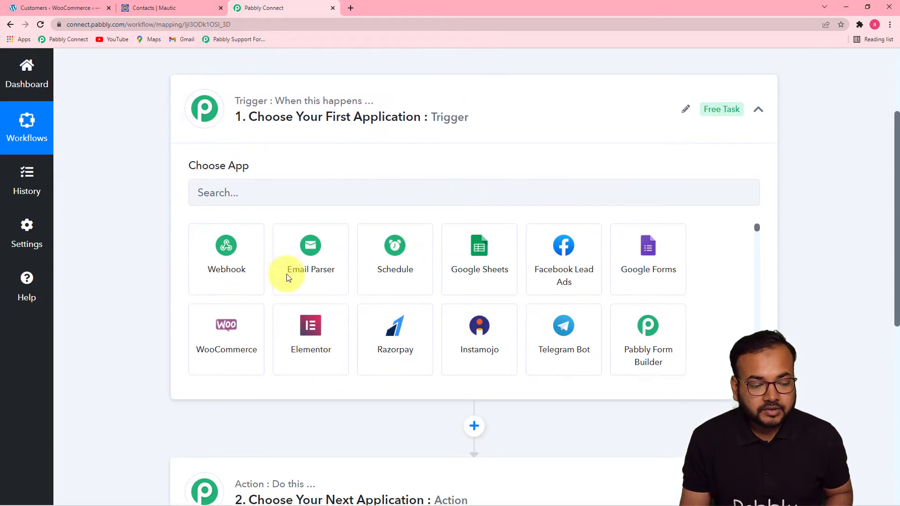
{"action": "left_click", "coordinate": [381, 199]}
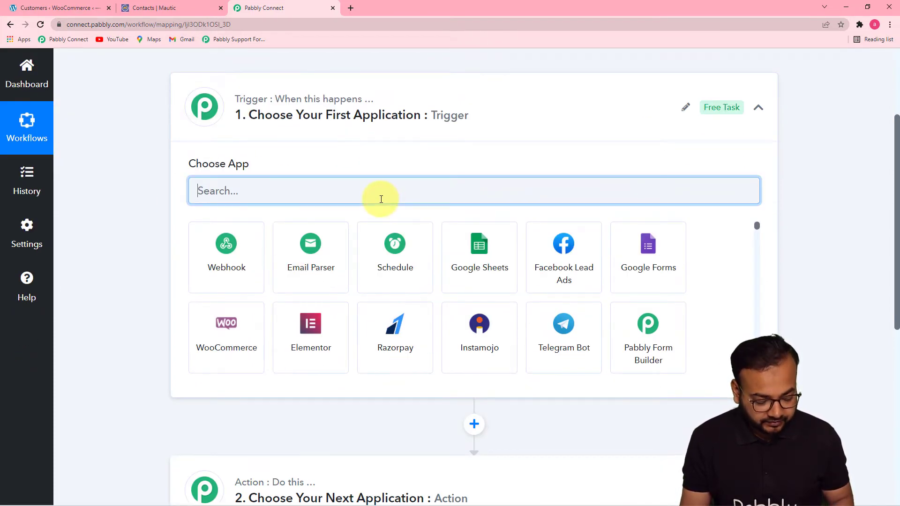
{"action": "type", "text": "mau"}
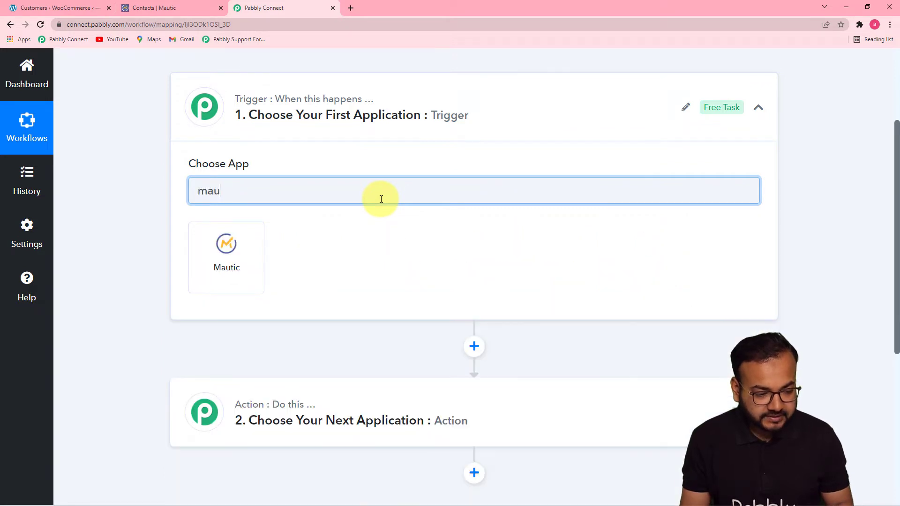
{"action": "left_click", "coordinate": [230, 256]}
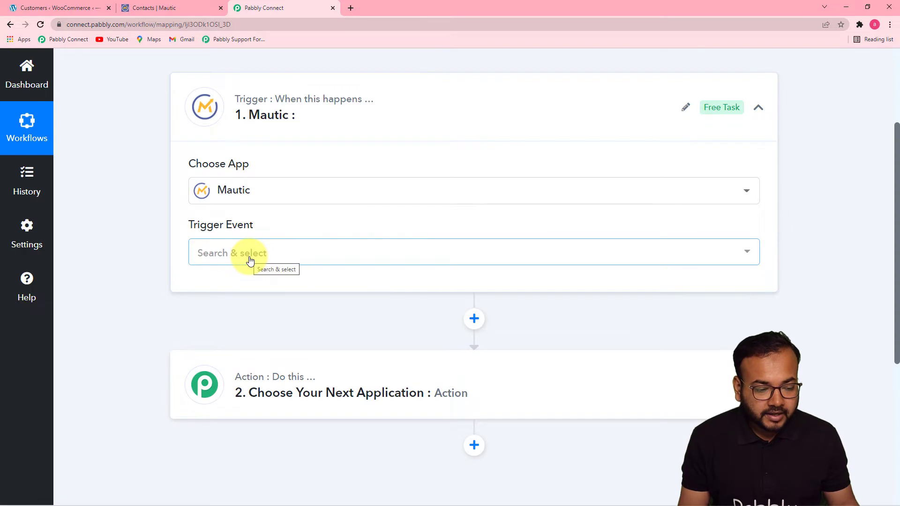
{"action": "left_click", "coordinate": [250, 261]}
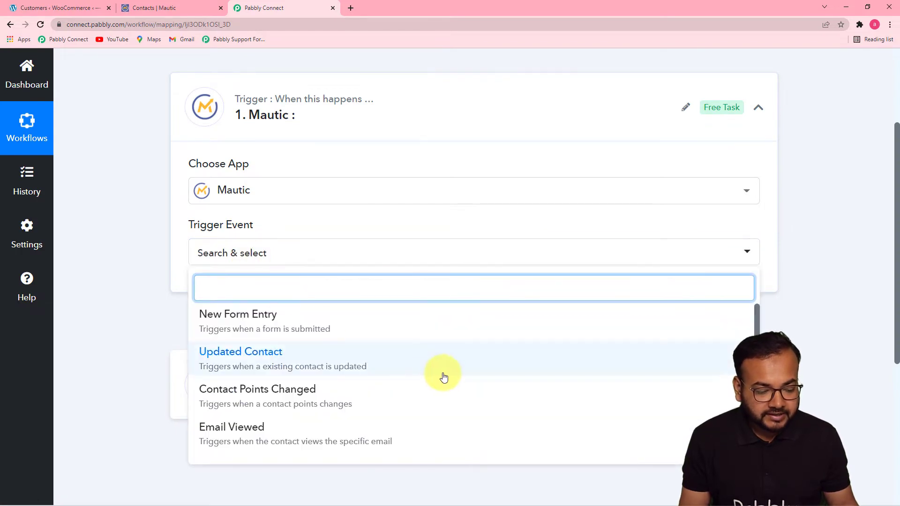
{"action": "scroll", "coordinate": [443, 377], "scroll_direction": "down", "scroll_amount": 3}
{"action": "scroll", "coordinate": [375, 381], "scroll_direction": "down", "scroll_amount": 1}
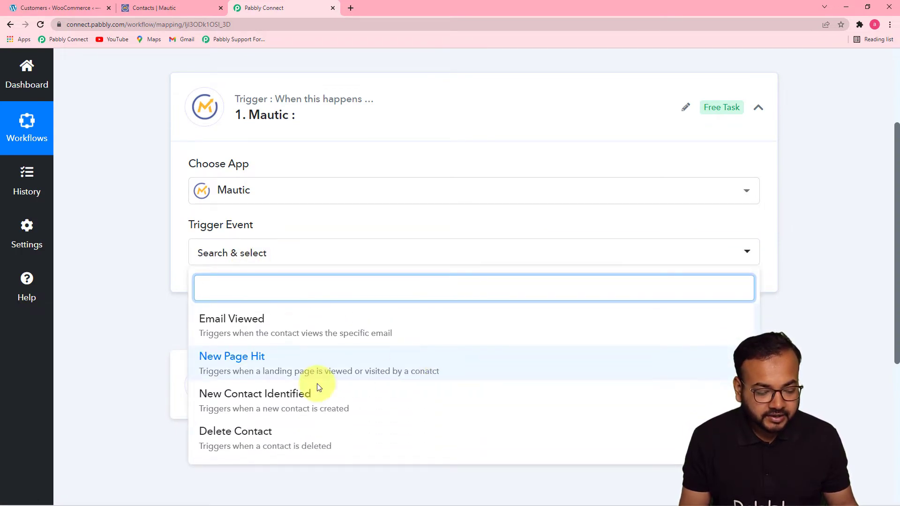
{"action": "left_click", "coordinate": [241, 442]}
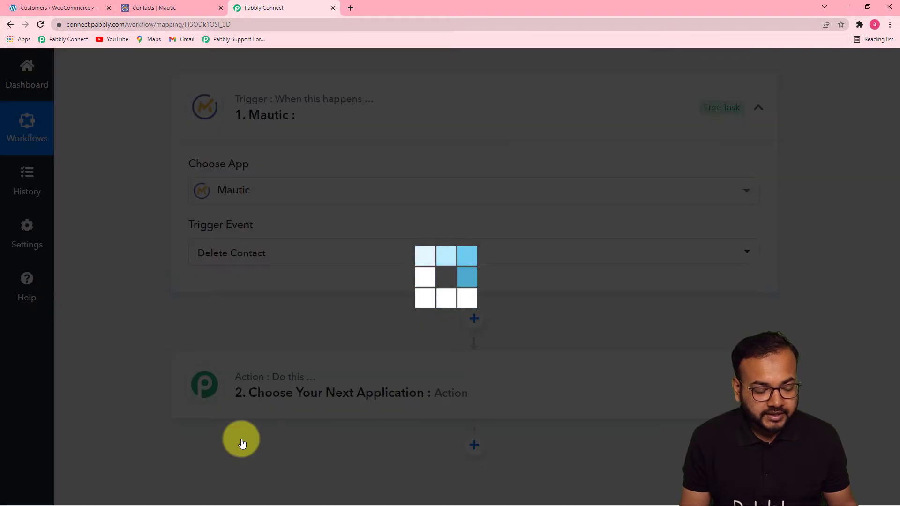
{"action": "scroll", "coordinate": [432, 375], "scroll_direction": "down", "scroll_amount": 2}
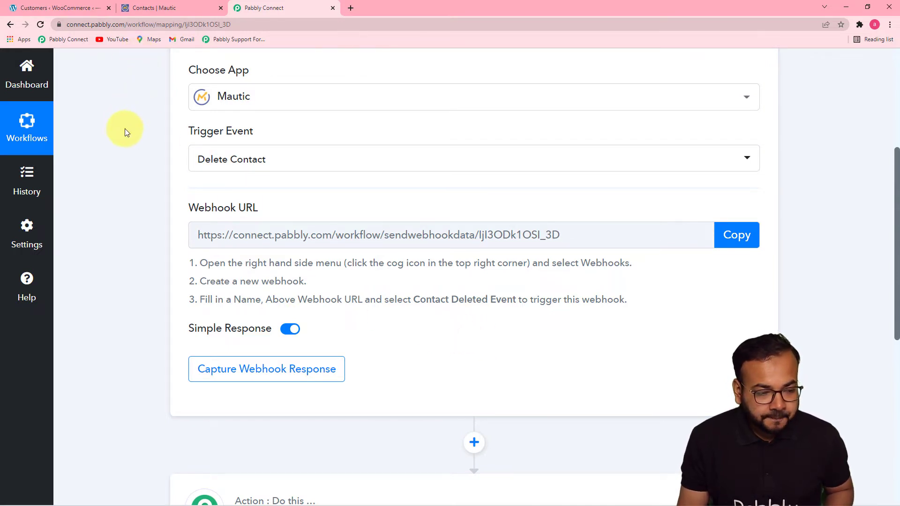
Step: Switch to Mautic and start creating a new webhook from its webhook settings
{"action": "left_click", "coordinate": [163, 9]}
{"action": "scroll", "coordinate": [351, 385], "scroll_direction": "up", "scroll_amount": 5}
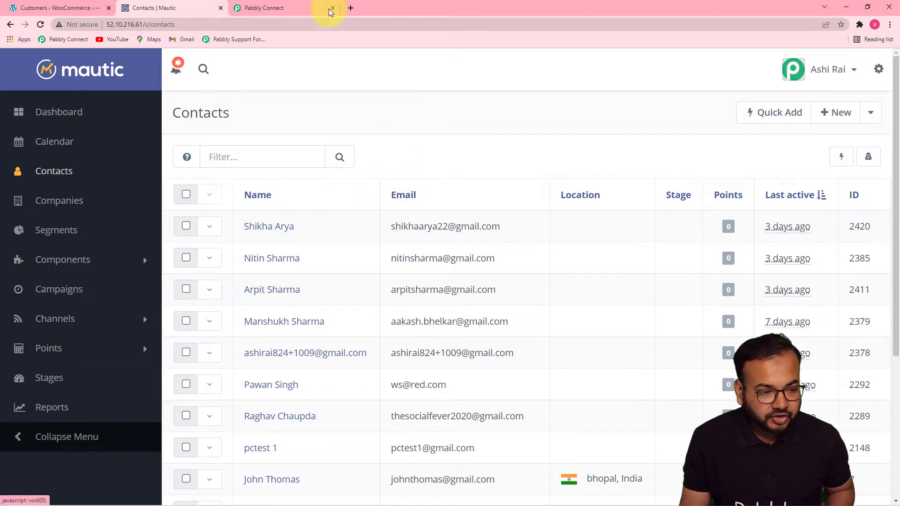
{"action": "left_click", "coordinate": [303, 7]}
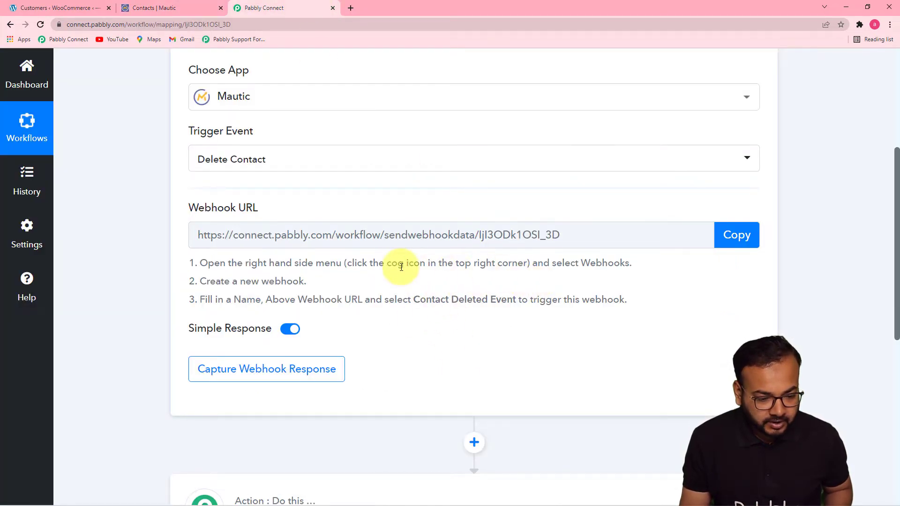
{"action": "left_click", "coordinate": [176, 9]}
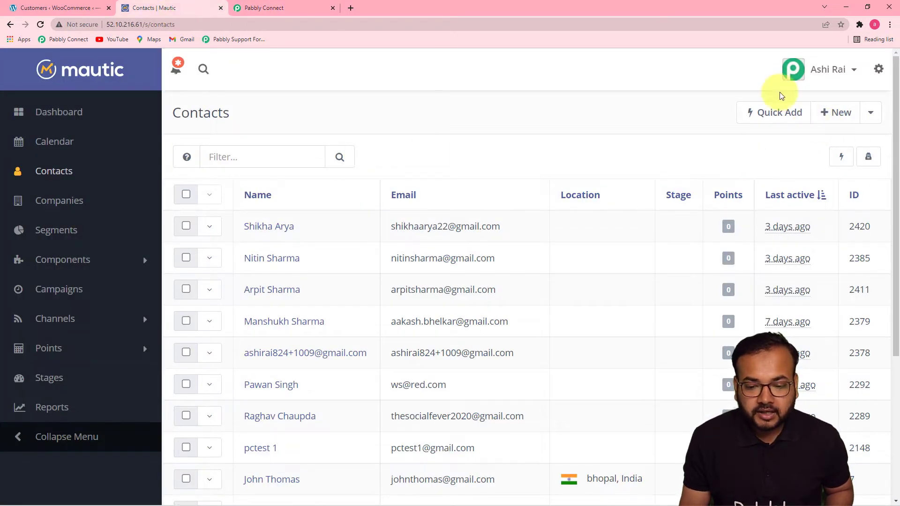
{"action": "left_click", "coordinate": [814, 74]}
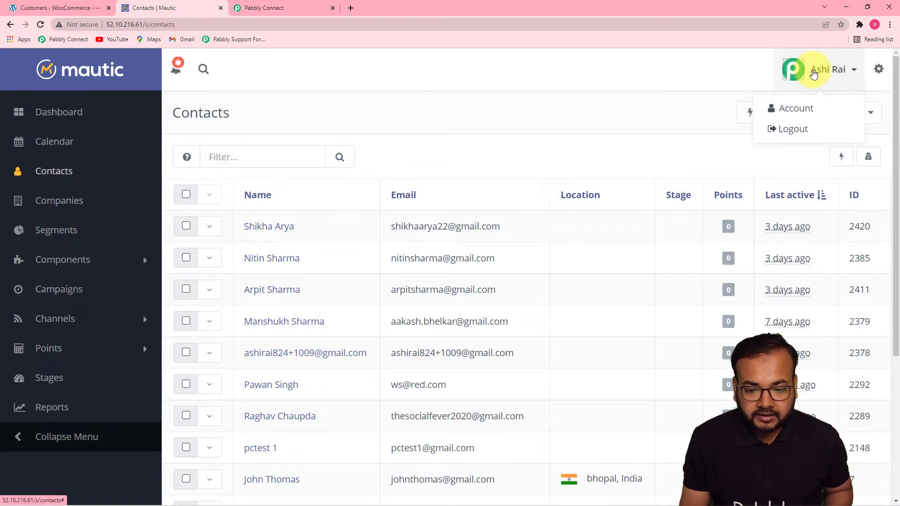
{"action": "left_click", "coordinate": [878, 70]}
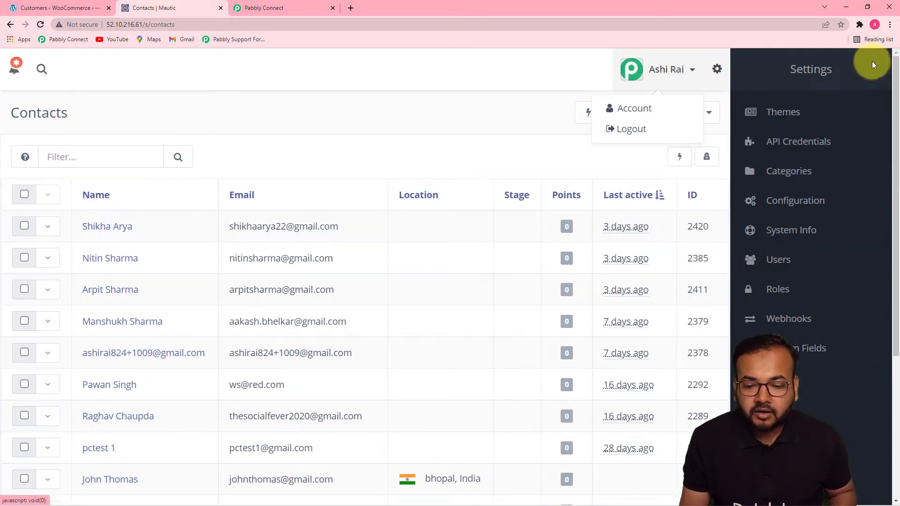
{"action": "left_click", "coordinate": [595, 60]}
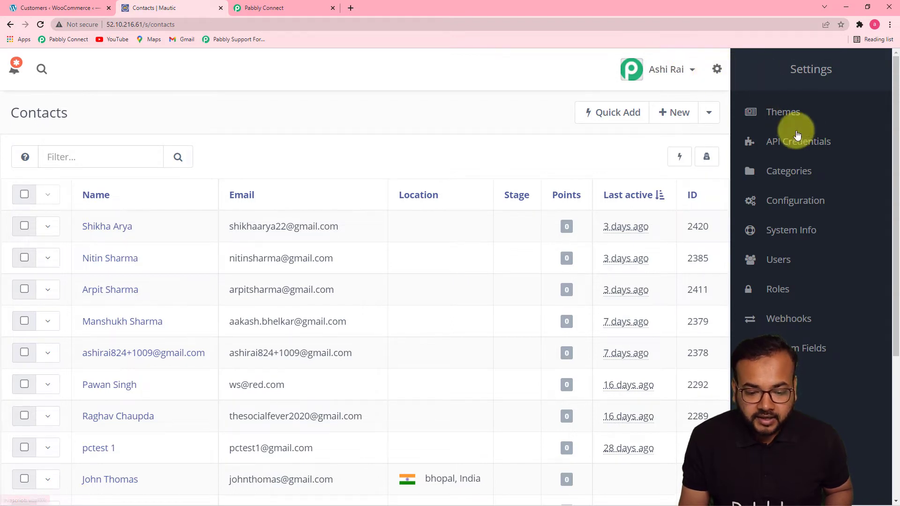
{"action": "left_click", "coordinate": [789, 319]}
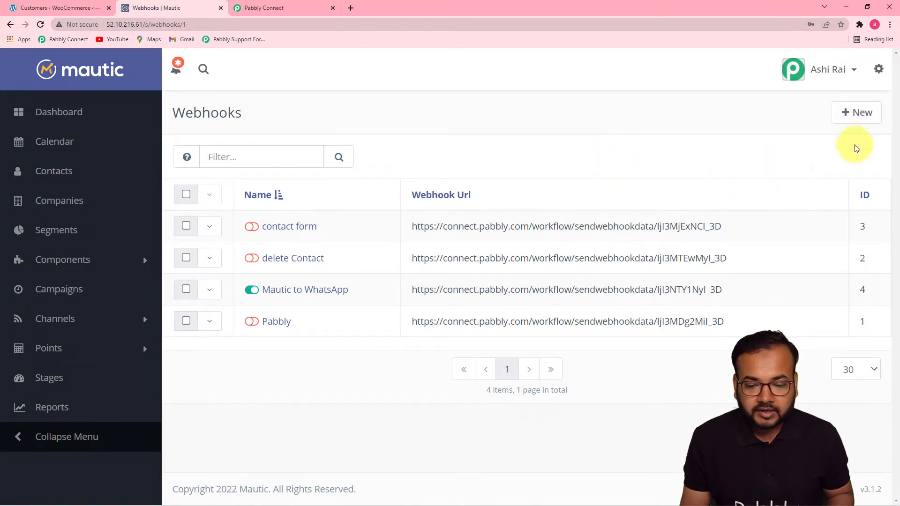
{"action": "left_click", "coordinate": [847, 115]}
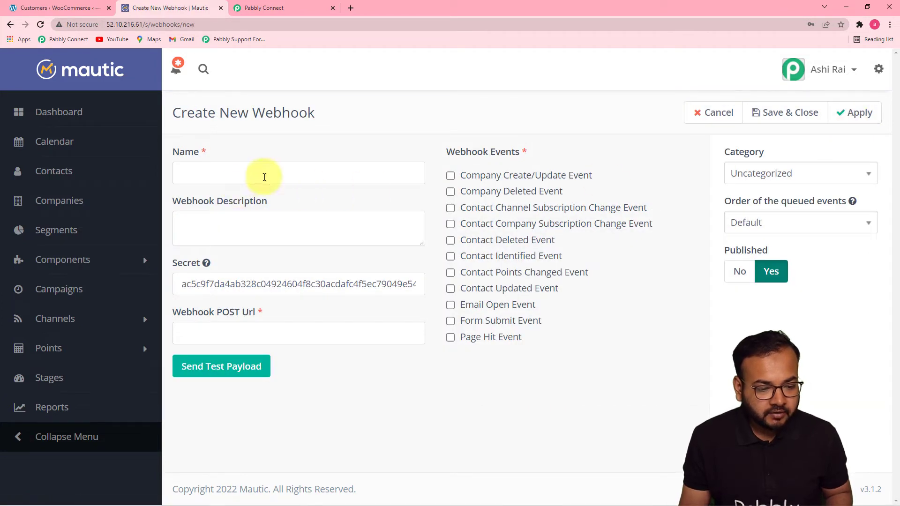
Step: Name the webhook WooCommerce and paste the trigger's webhook URL copied from Pabbly Connect as its POST URL
{"action": "left_click", "coordinate": [266, 176]}
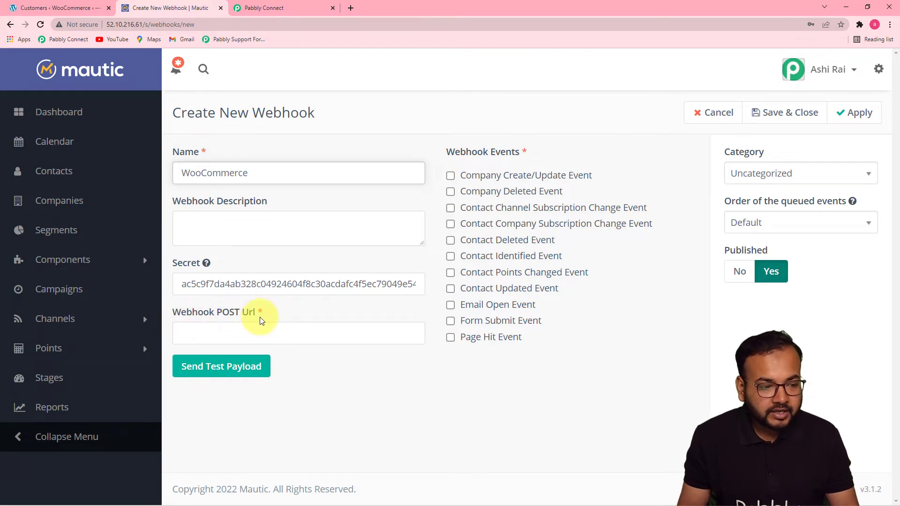
{"action": "left_click", "coordinate": [287, 18]}
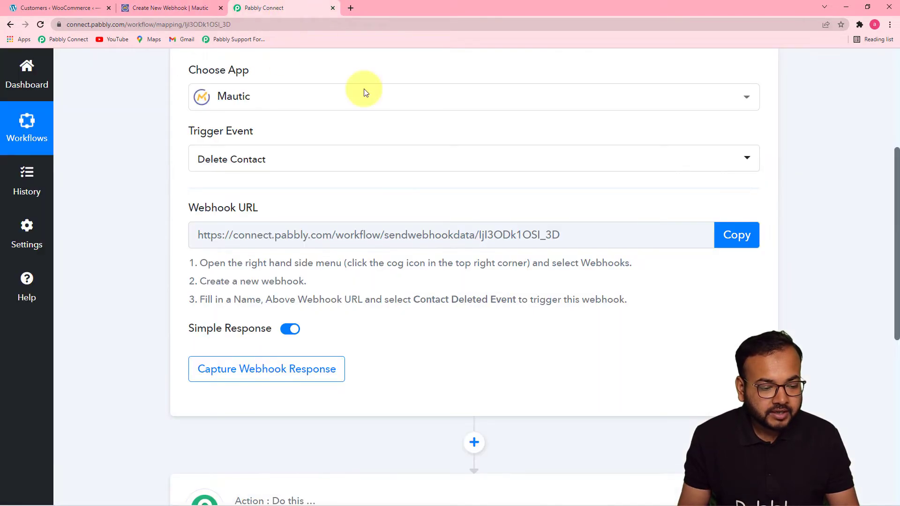
{"action": "left_click", "coordinate": [737, 236]}
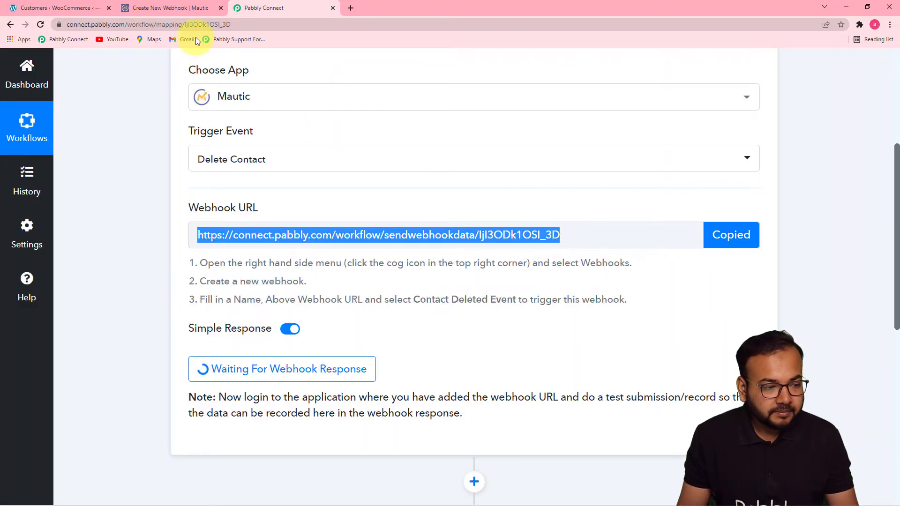
{"action": "left_click", "coordinate": [156, 10]}
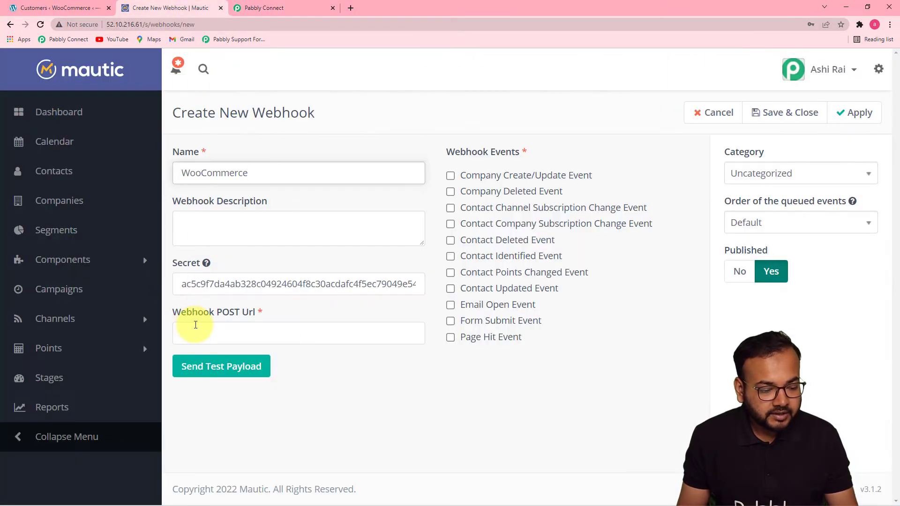
{"action": "right_click", "coordinate": [193, 327]}
{"action": "left_click", "coordinate": [225, 401]}
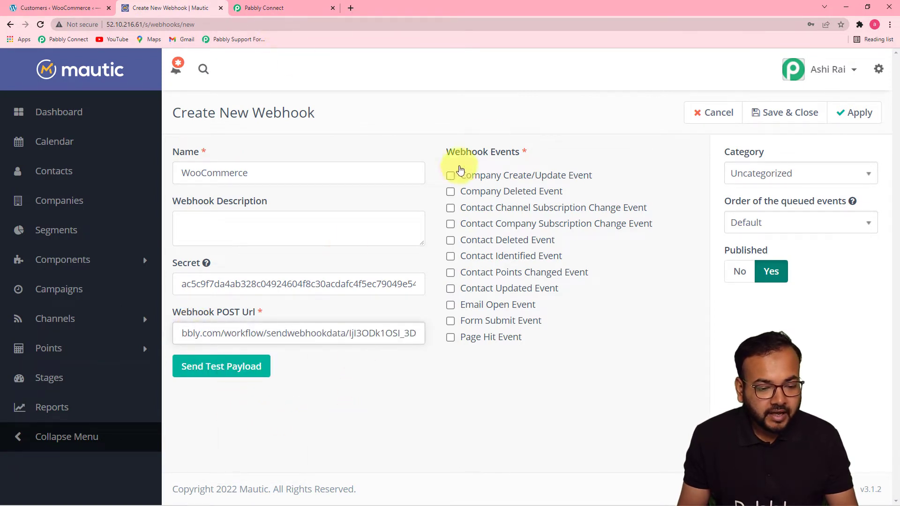
Step: Check the required event in Pabbly Connect's instructions, set Contact Deleted Event for the Mautic webhook, and save the webhook
{"action": "left_click", "coordinate": [274, 8]}
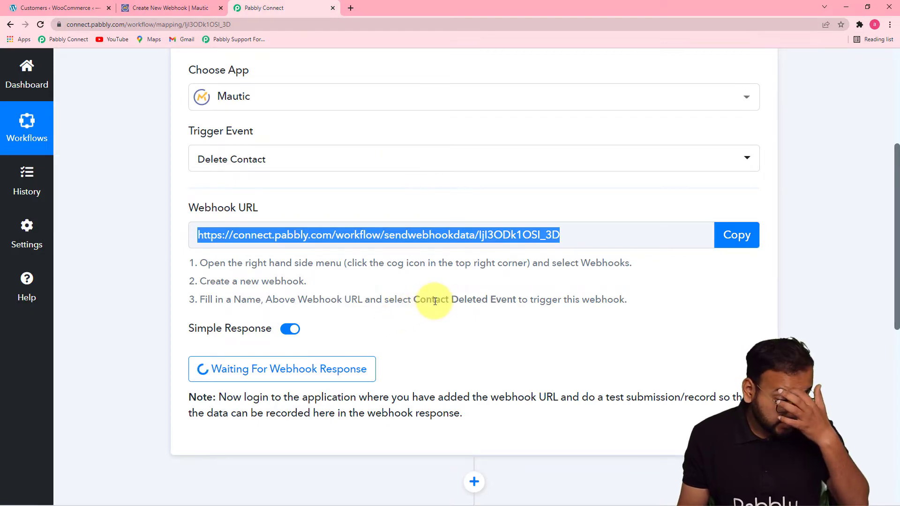
{"action": "left_click", "coordinate": [148, 10]}
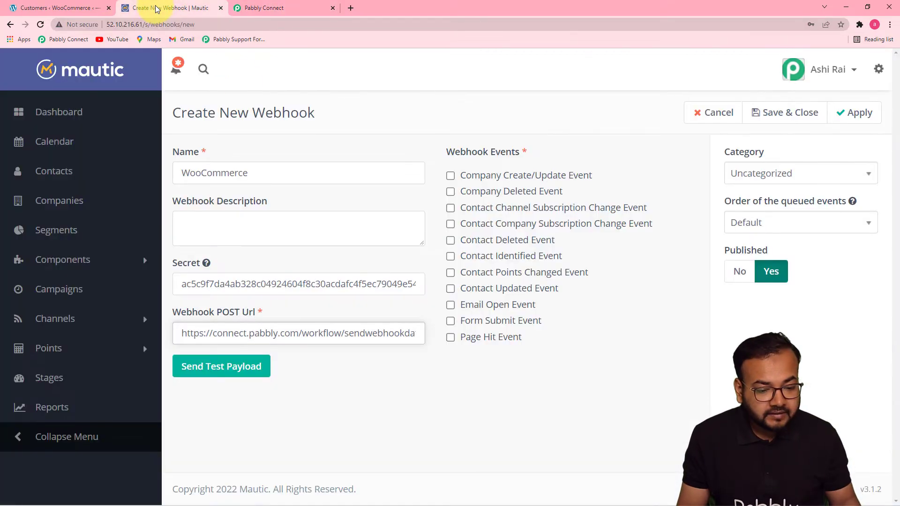
{"action": "left_click", "coordinate": [450, 192]}
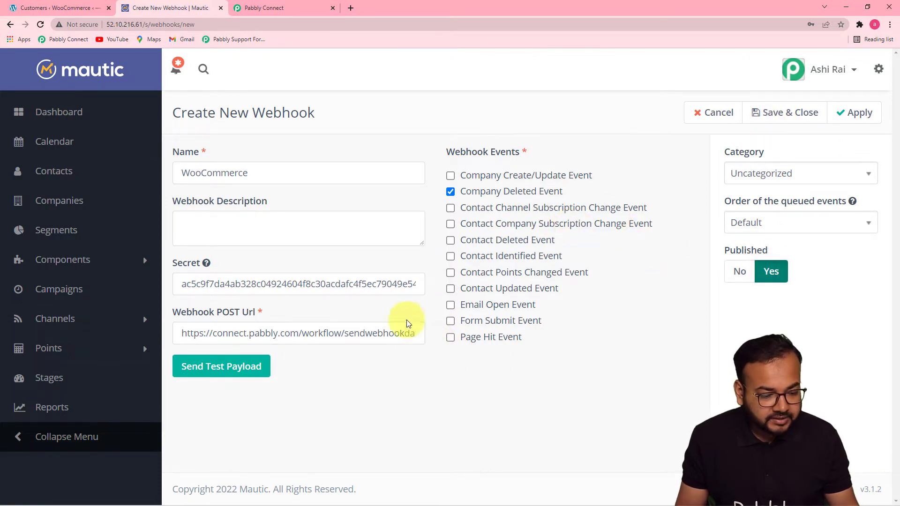
{"action": "left_click", "coordinate": [283, 10]}
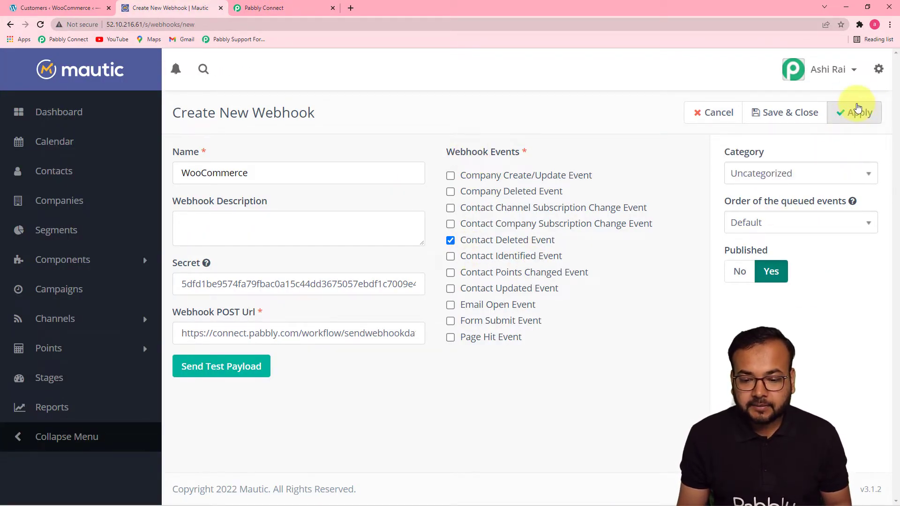
{"action": "left_click", "coordinate": [861, 115]}
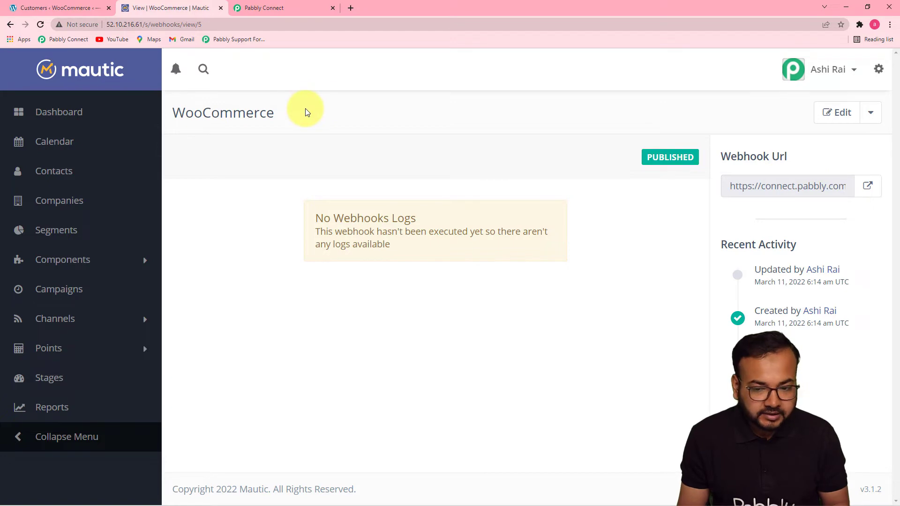
Step: Check the webhook note in Pabbly Connect, then switch to Mautic and delete the last contact in the list as a test
{"action": "left_click", "coordinate": [296, 13]}
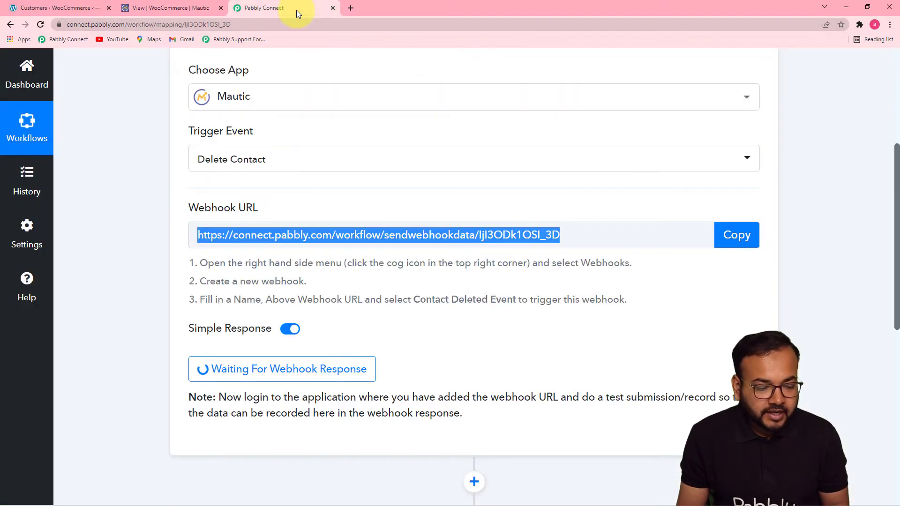
{"action": "scroll", "coordinate": [488, 261], "scroll_direction": "down", "scroll_amount": 2}
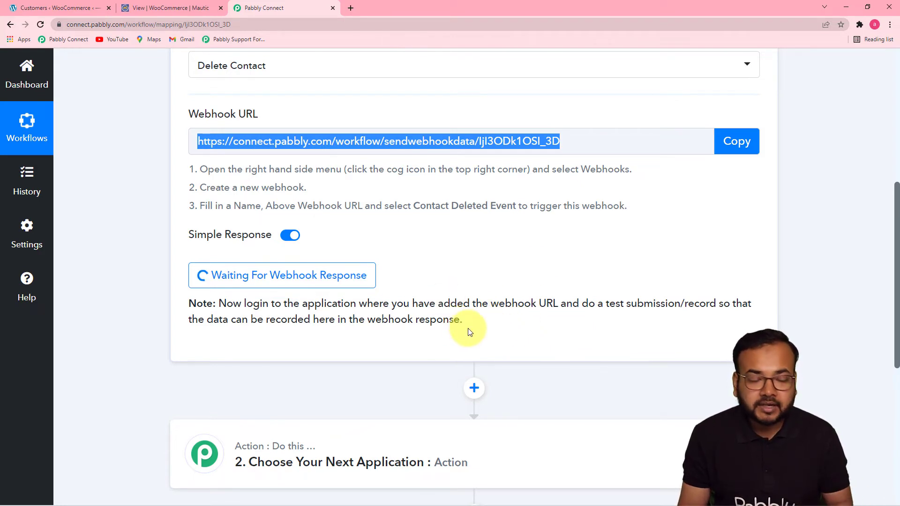
{"action": "left_click", "coordinate": [155, 8]}
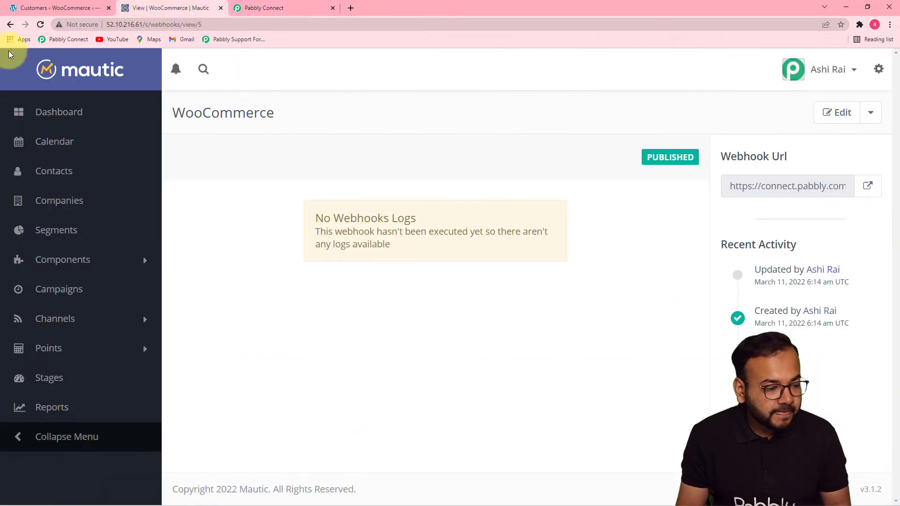
{"action": "left_click", "coordinate": [54, 179]}
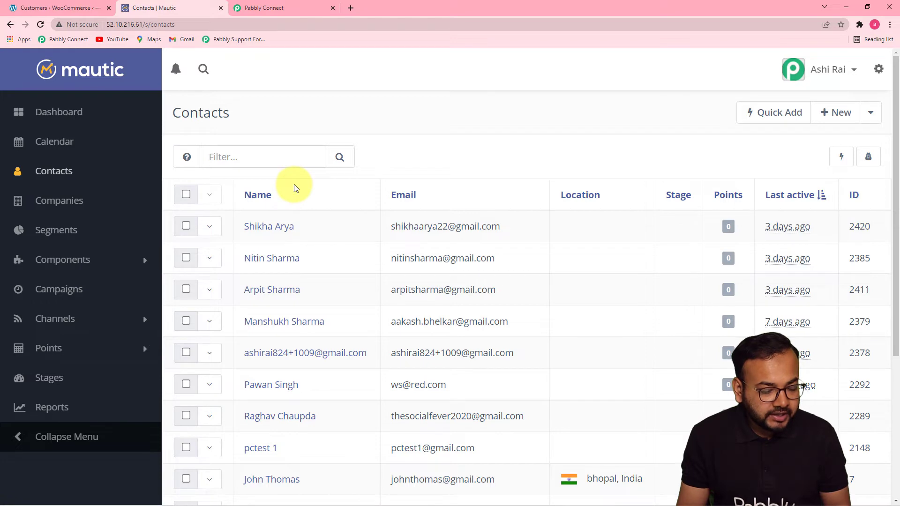
{"action": "scroll", "coordinate": [295, 190], "scroll_direction": "down", "scroll_amount": 5}
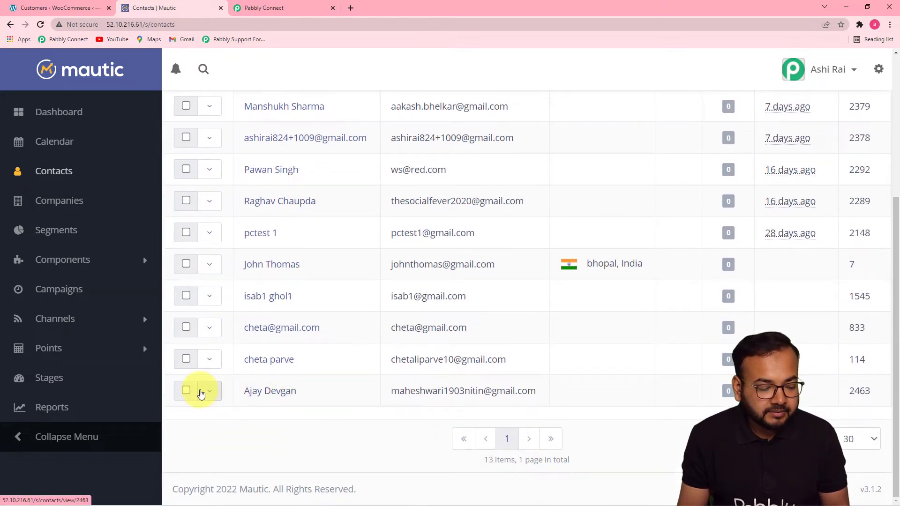
{"action": "left_click", "coordinate": [210, 392]}
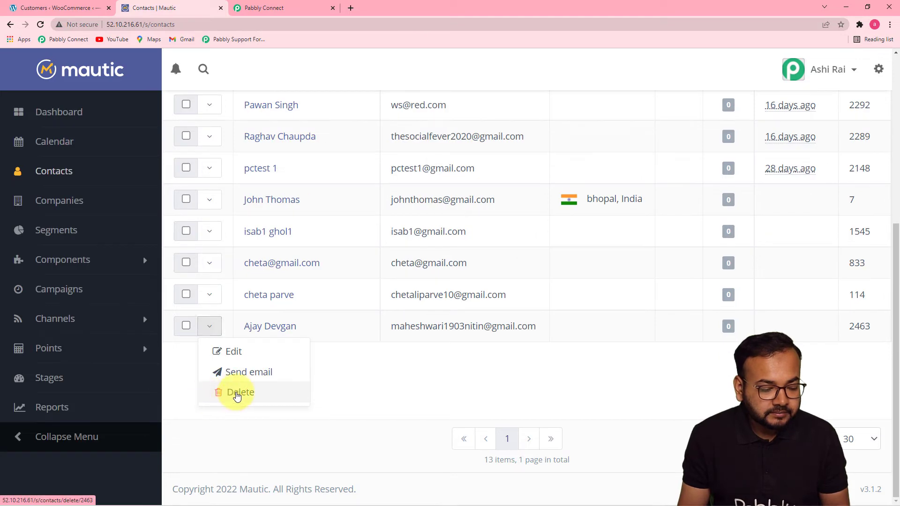
{"action": "left_click", "coordinate": [237, 396]}
{"action": "left_click", "coordinate": [463, 155]}
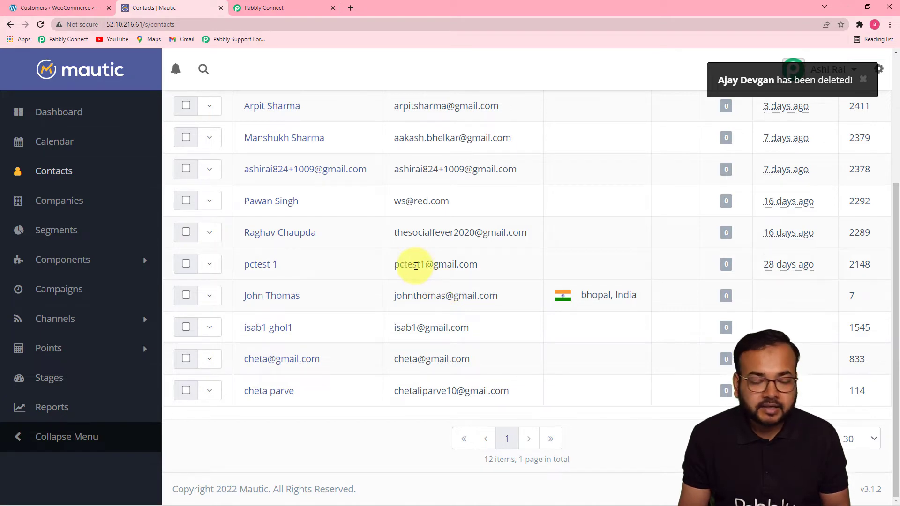
Step: Switch to Pabbly Connect and examine the captured webhook response for the deleted contact's ID, name, email and other fields
{"action": "left_click", "coordinate": [286, 13]}
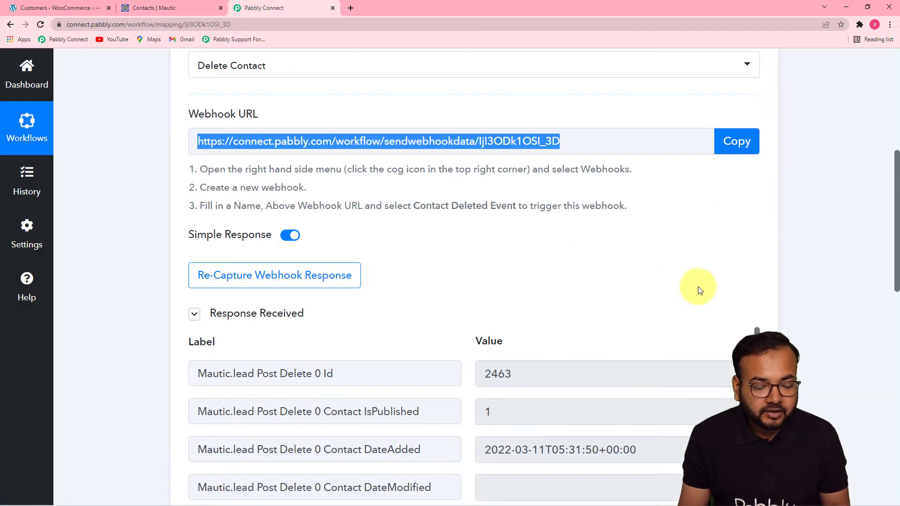
{"action": "scroll", "coordinate": [599, 276], "scroll_direction": "down", "scroll_amount": 3}
{"action": "scroll", "coordinate": [600, 275], "scroll_direction": "down", "scroll_amount": 3}
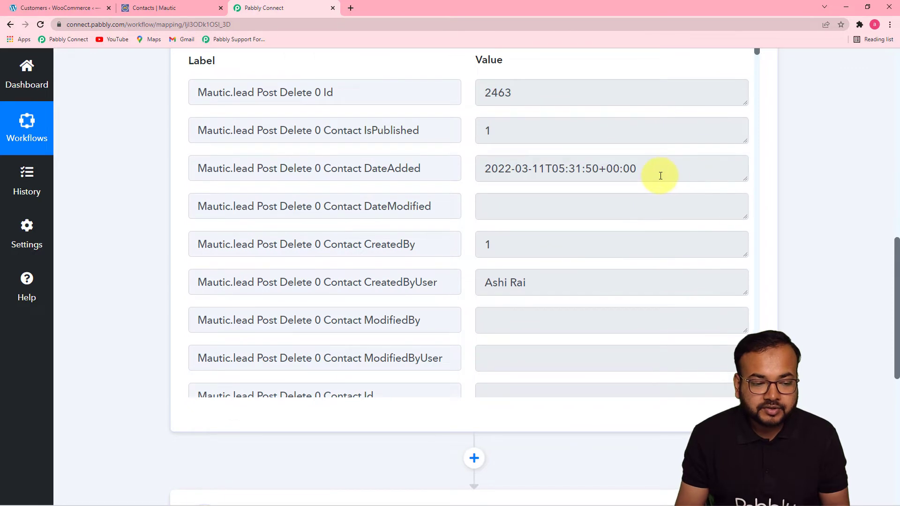
{"action": "scroll", "coordinate": [659, 176], "scroll_direction": "down", "scroll_amount": 12}
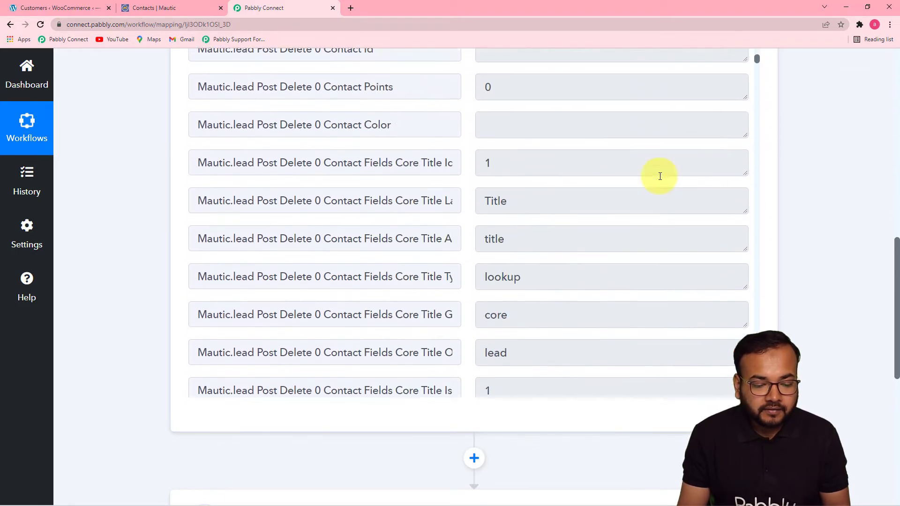
{"action": "scroll", "coordinate": [659, 176], "scroll_direction": "down", "scroll_amount": 8}
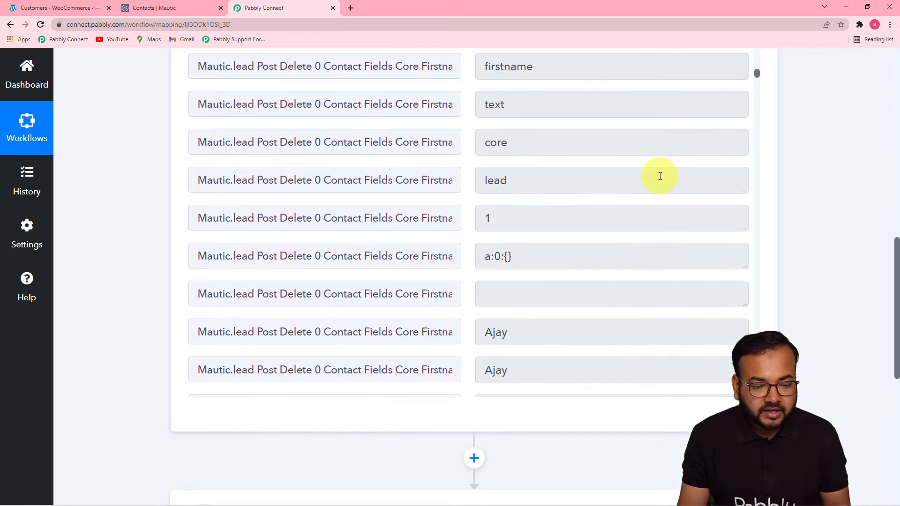
{"action": "scroll", "coordinate": [660, 176], "scroll_direction": "down", "scroll_amount": 5}
{"action": "scroll", "coordinate": [659, 176], "scroll_direction": "up", "scroll_amount": 1}
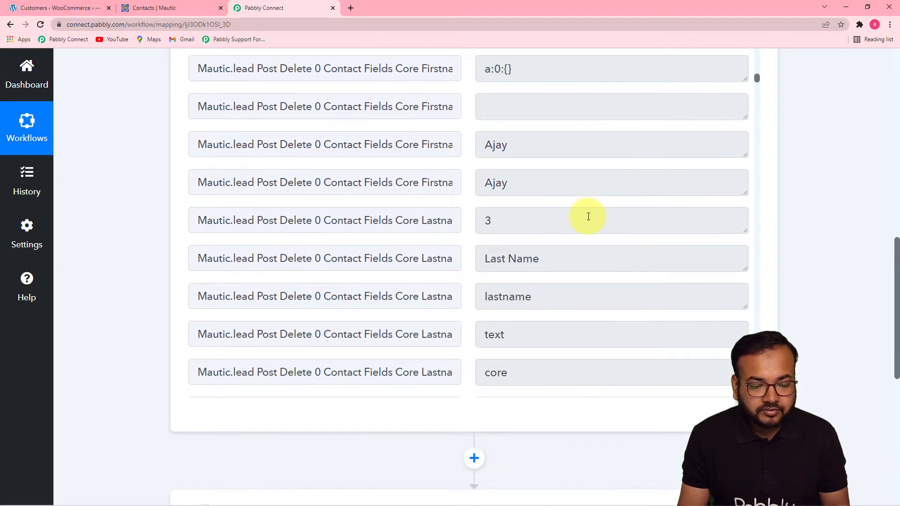
{"action": "scroll", "coordinate": [588, 217], "scroll_direction": "down", "scroll_amount": 3}
{"action": "scroll", "coordinate": [588, 217], "scroll_direction": "down", "scroll_amount": 10}
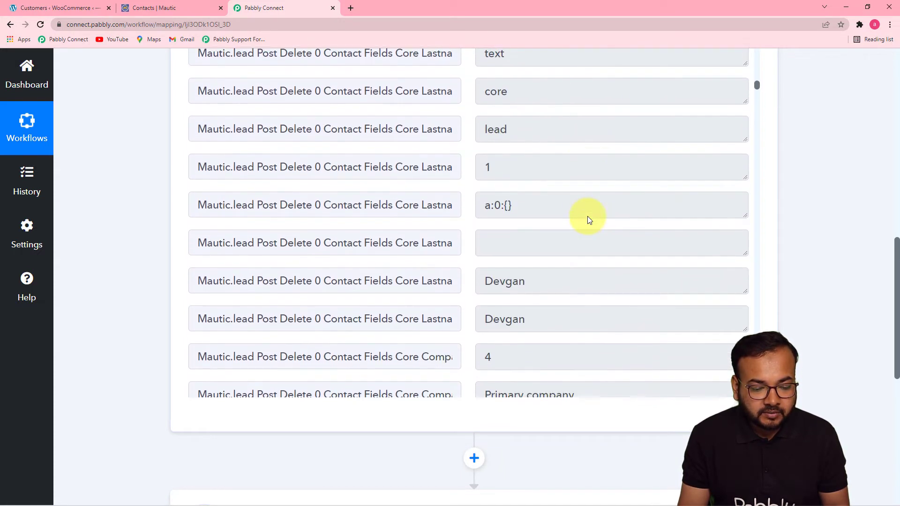
{"action": "scroll", "coordinate": [589, 219], "scroll_direction": "down", "scroll_amount": 16}
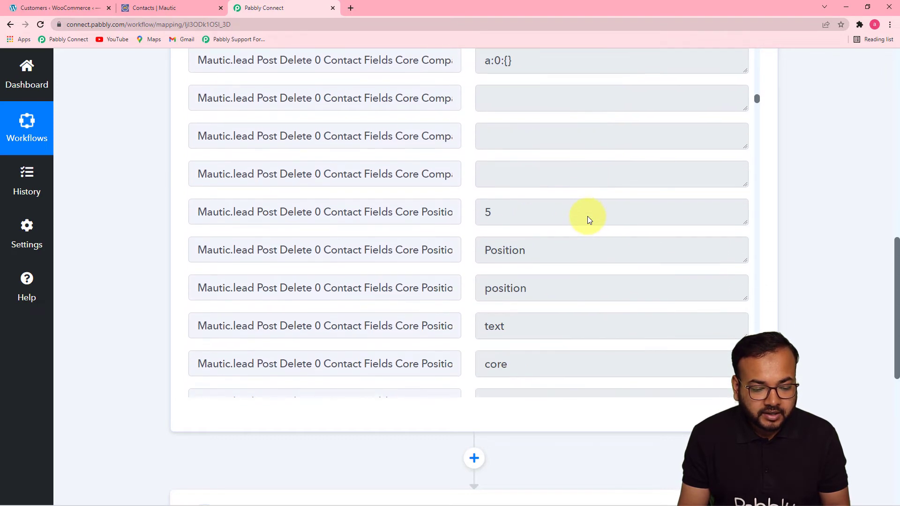
{"action": "scroll", "coordinate": [588, 216], "scroll_direction": "down", "scroll_amount": 5}
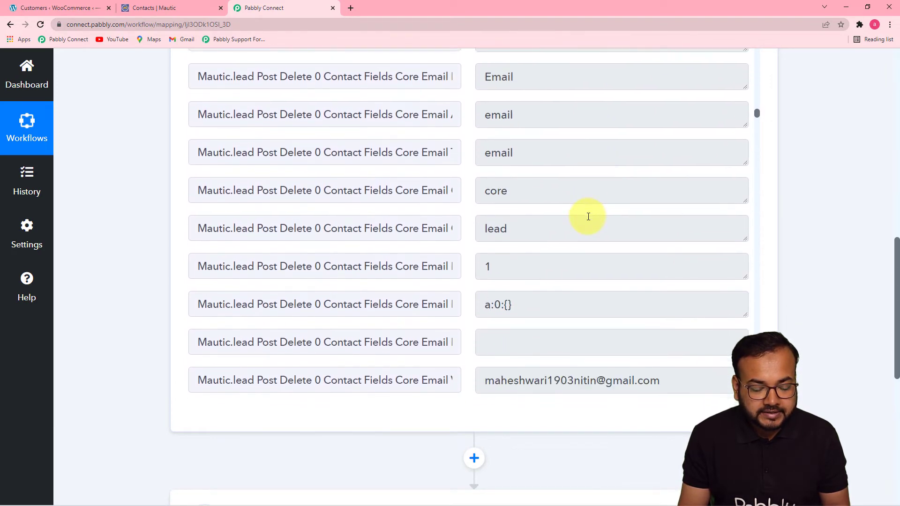
{"action": "scroll", "coordinate": [509, 251], "scroll_direction": "down", "scroll_amount": 13}
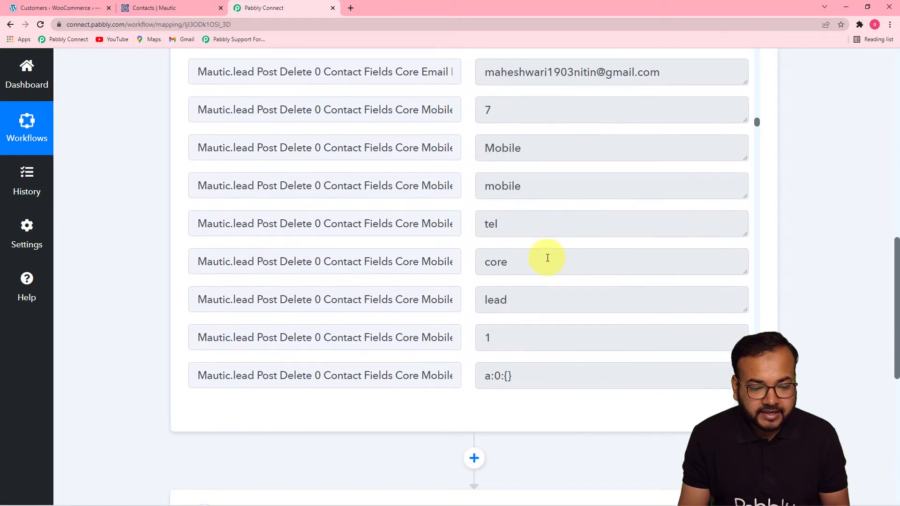
{"action": "scroll", "coordinate": [547, 258], "scroll_direction": "down", "scroll_amount": 20}
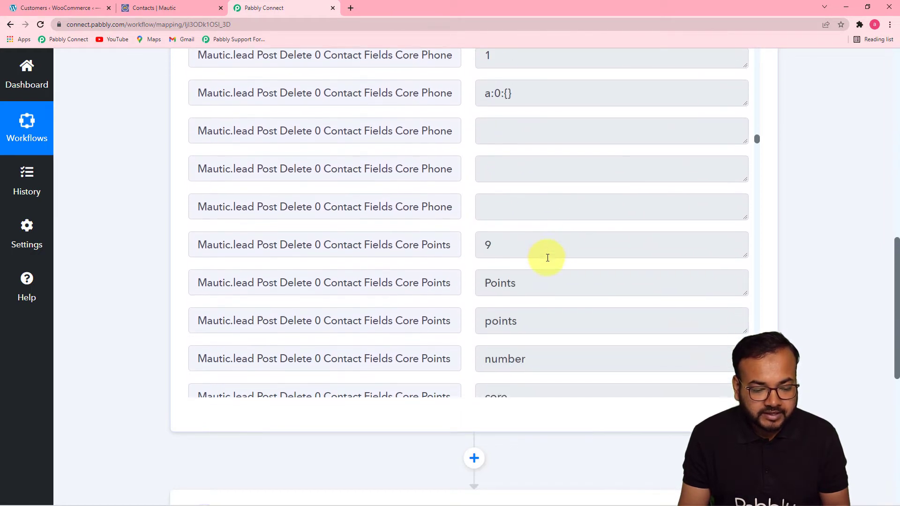
{"action": "scroll", "coordinate": [545, 258], "scroll_direction": "down", "scroll_amount": 9}
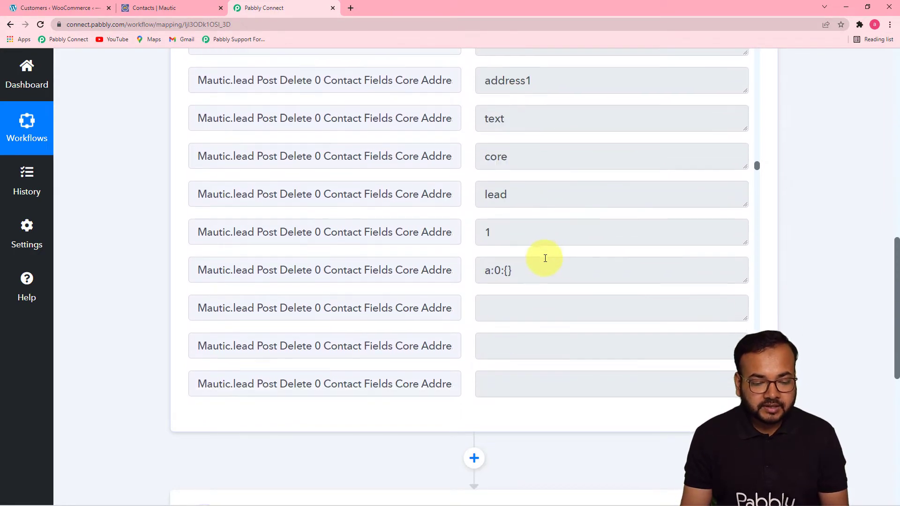
{"action": "left_click_drag", "start_coordinate": [756, 173], "coordinate": [759, 219]}
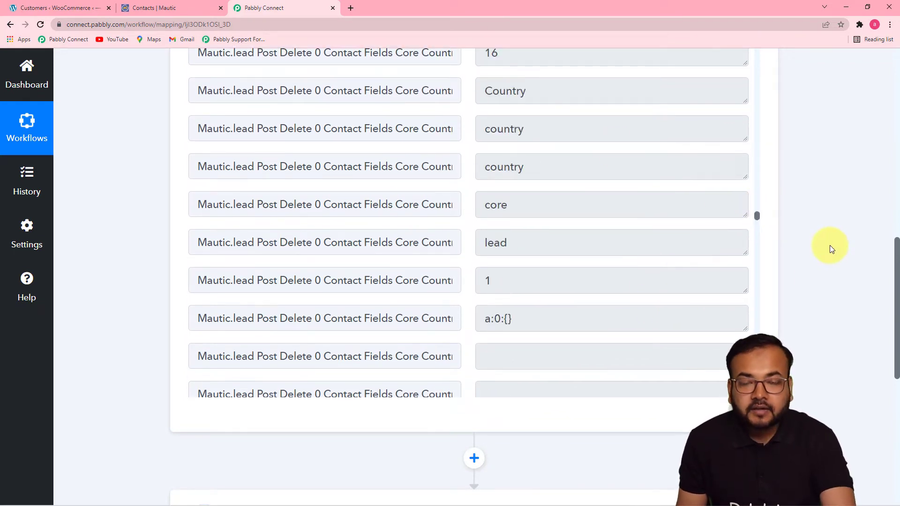
Step: Expand the workflow's second step and set WooCommerce as its action application
{"action": "scroll", "coordinate": [829, 245], "scroll_direction": "down", "scroll_amount": 1}
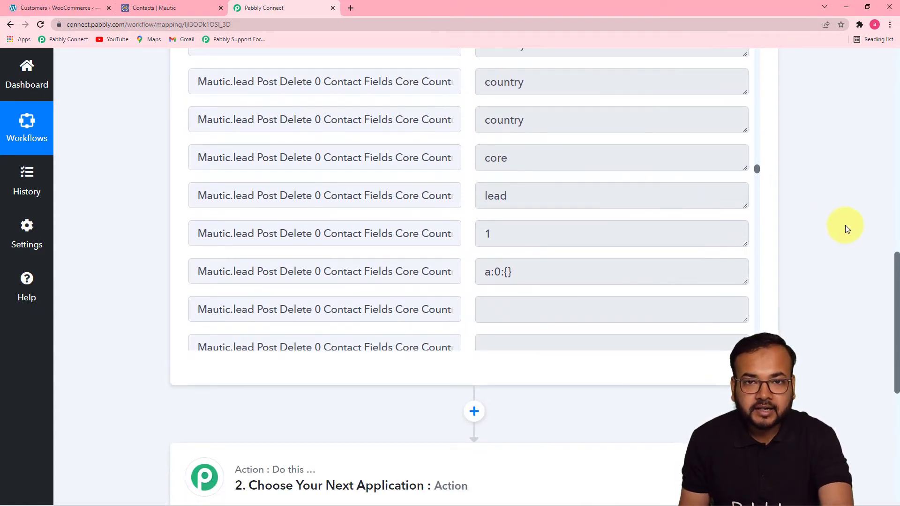
{"action": "scroll", "coordinate": [846, 228], "scroll_direction": "down", "scroll_amount": 1}
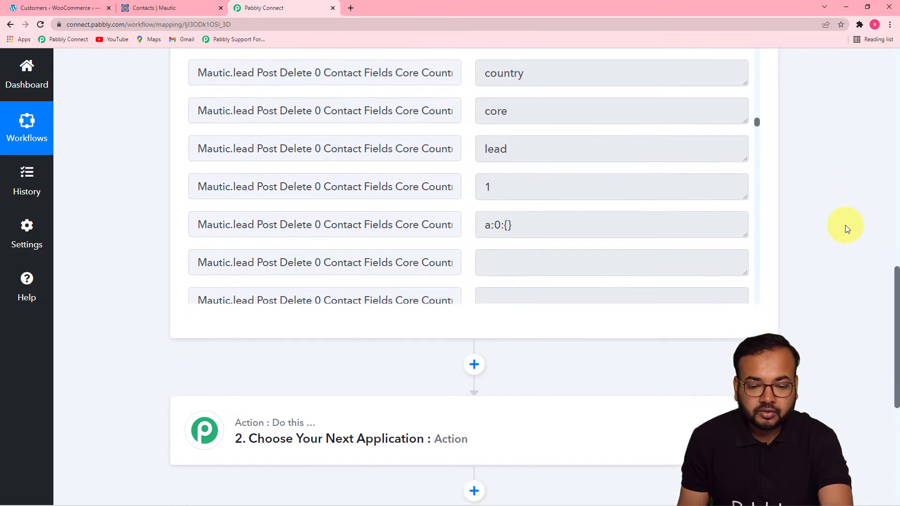
{"action": "scroll", "coordinate": [844, 225], "scroll_direction": "down", "scroll_amount": 5}
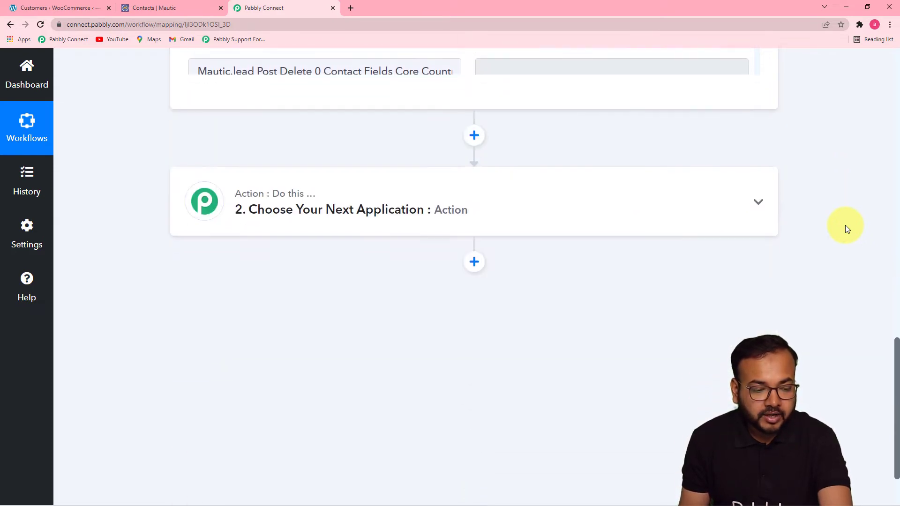
{"action": "left_click", "coordinate": [388, 207]}
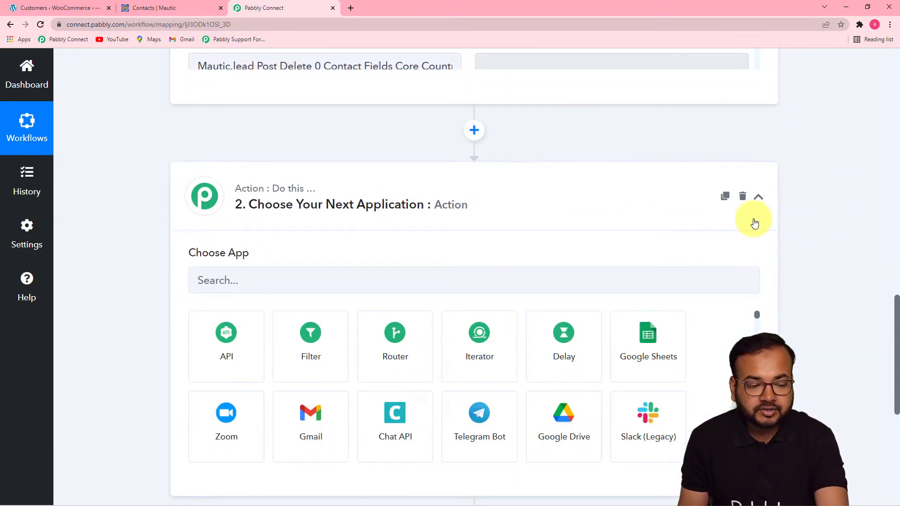
{"action": "scroll", "coordinate": [832, 249], "scroll_direction": "down", "scroll_amount": 4}
{"action": "left_click", "coordinate": [477, 94]}
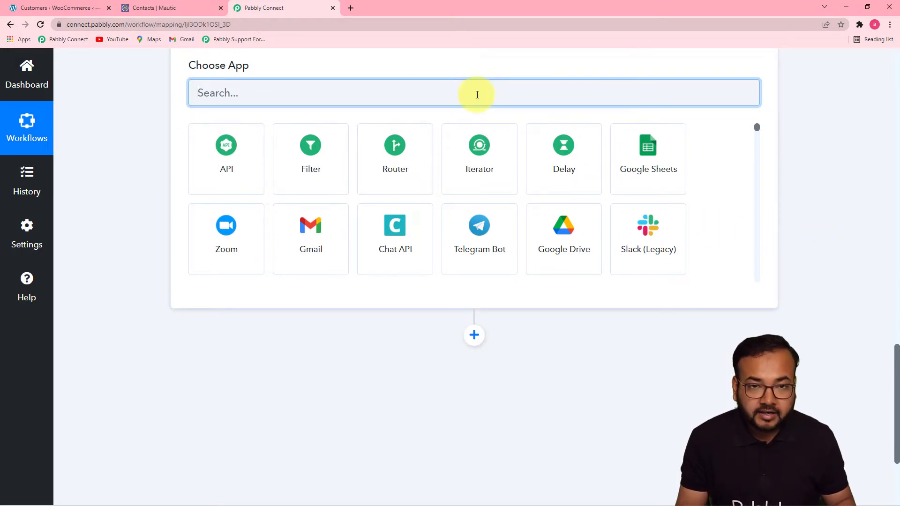
{"action": "type", "text": "woo"}
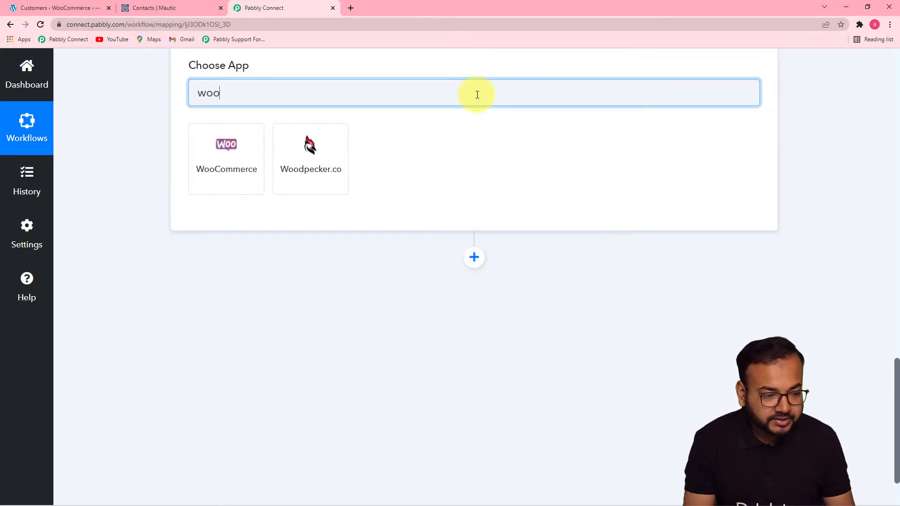
{"action": "left_click", "coordinate": [214, 164]}
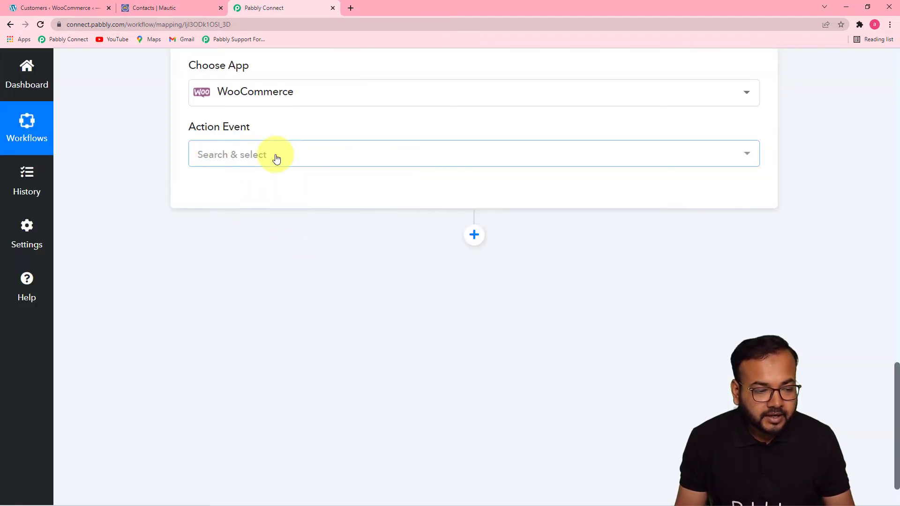
Step: Set the WooCommerce action event to Retrieve a Customer by Email
{"action": "left_click", "coordinate": [276, 159]}
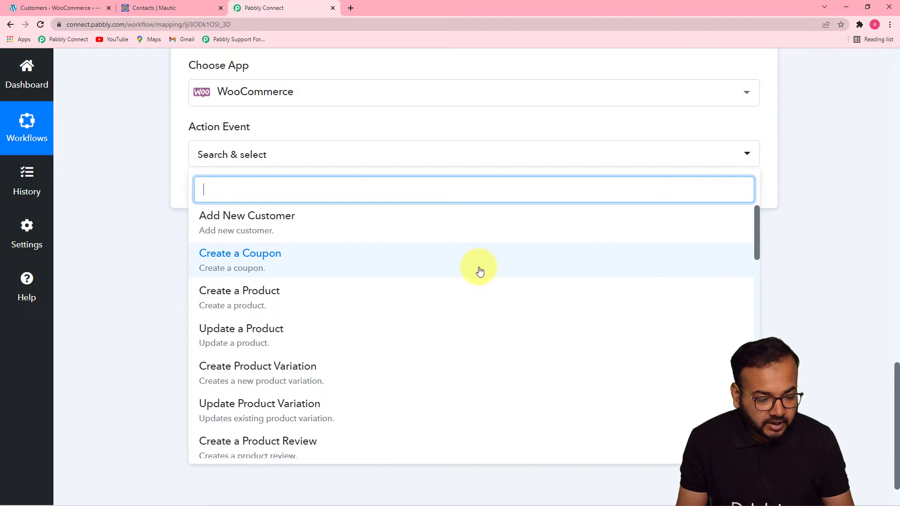
{"action": "scroll", "coordinate": [479, 271], "scroll_direction": "down", "scroll_amount": 1}
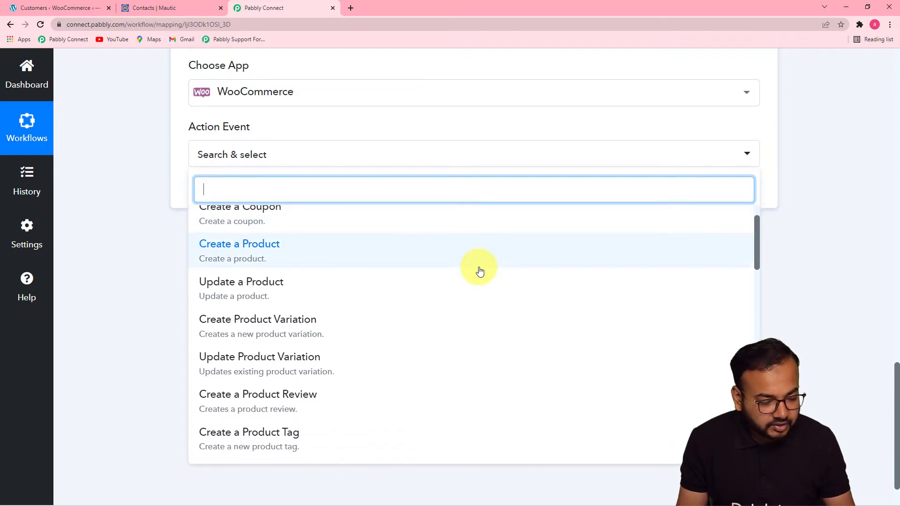
{"action": "scroll", "coordinate": [480, 271], "scroll_direction": "down", "scroll_amount": 9}
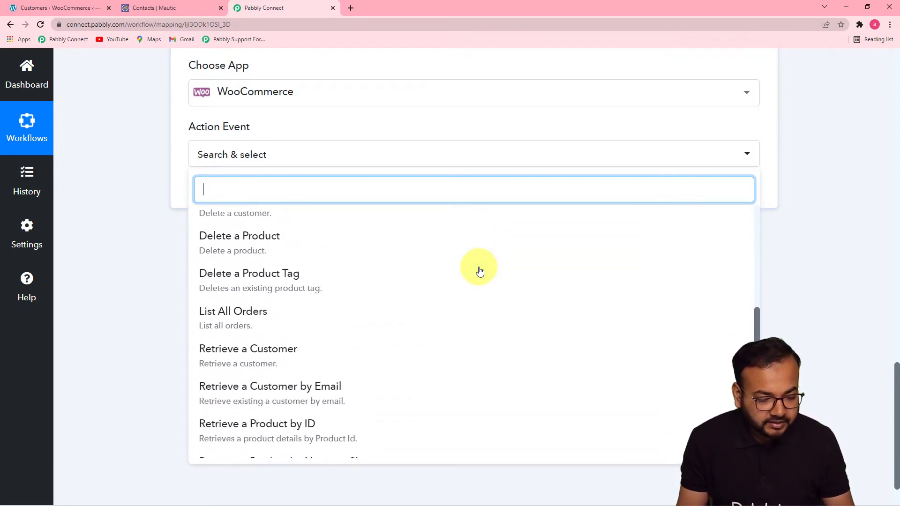
{"action": "scroll", "coordinate": [480, 271], "scroll_direction": "down", "scroll_amount": 2}
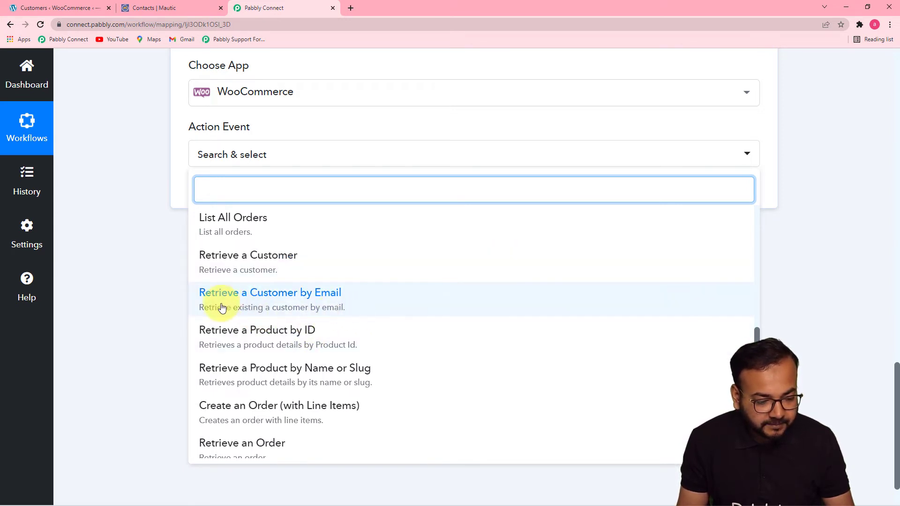
{"action": "left_click", "coordinate": [298, 306]}
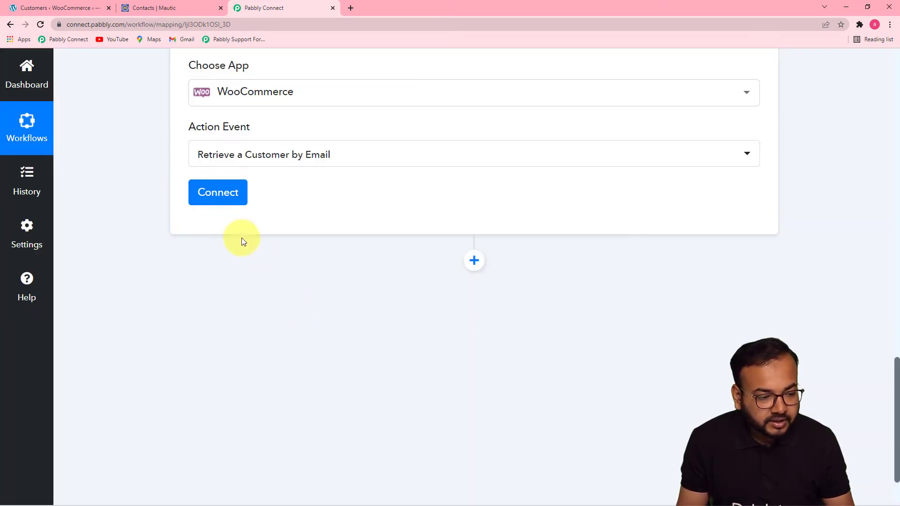
Step: Start adding a new WooCommerce connection and review its consumer key, consumer secret and website URL requirements
{"action": "left_click", "coordinate": [217, 194]}
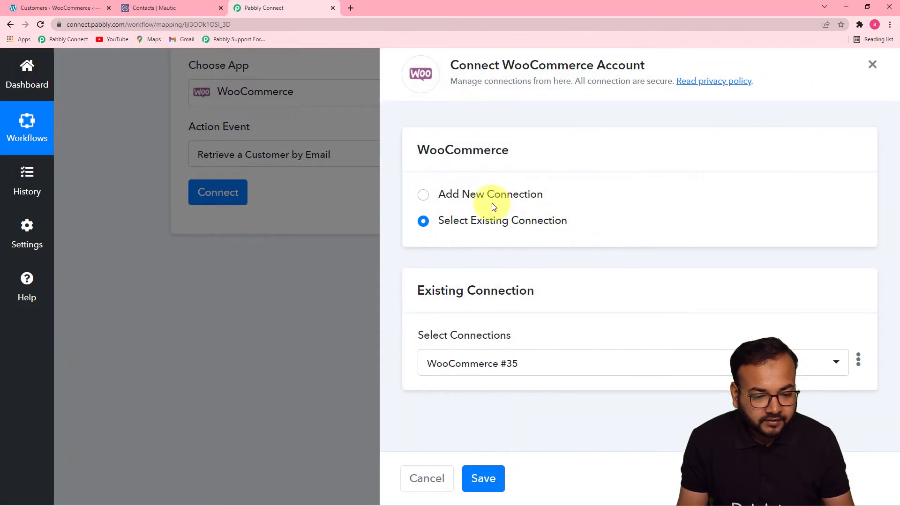
{"action": "left_click", "coordinate": [428, 199]}
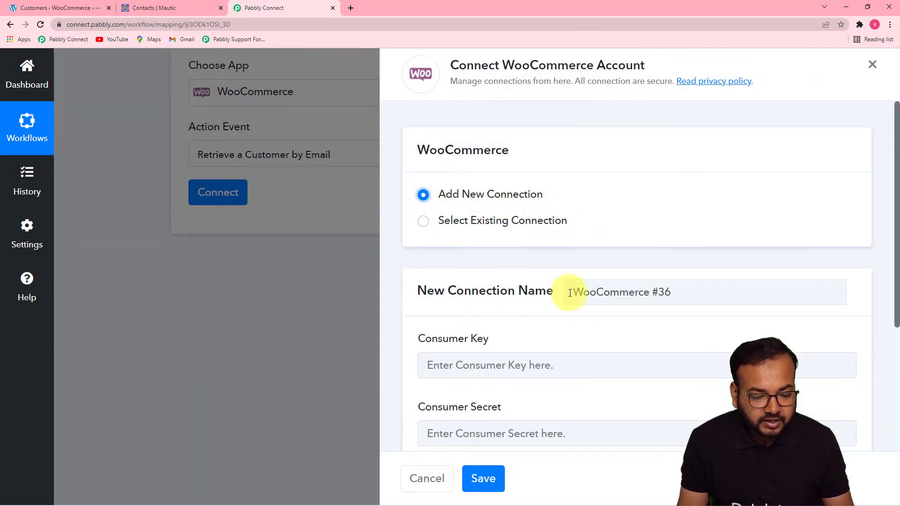
{"action": "scroll", "coordinate": [569, 291], "scroll_direction": "down", "scroll_amount": 4}
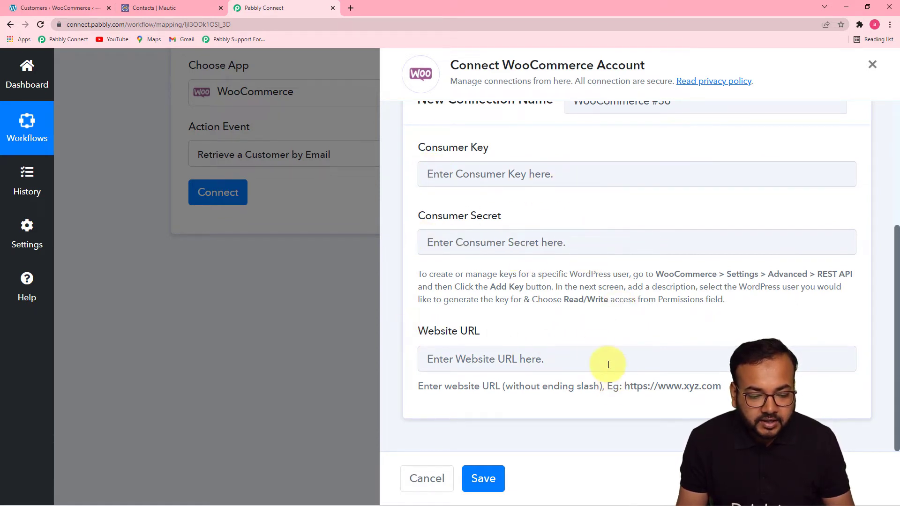
{"action": "scroll", "coordinate": [533, 225], "scroll_direction": "up", "scroll_amount": 3}
{"action": "scroll", "coordinate": [533, 226], "scroll_direction": "down", "scroll_amount": 3}
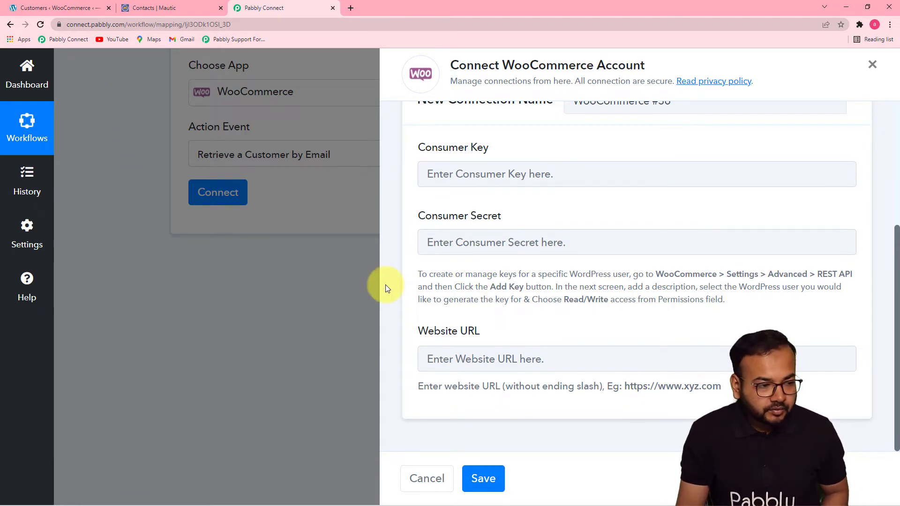
Step: Switch to the WordPress admin and start adding a new key in WooCommerce's advanced REST API settings
{"action": "left_click", "coordinate": [54, 7]}
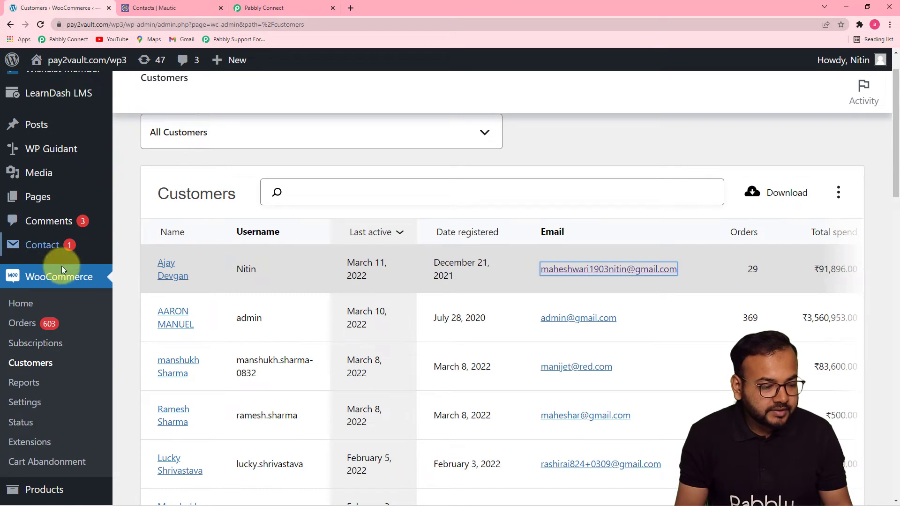
{"action": "left_click", "coordinate": [24, 408]}
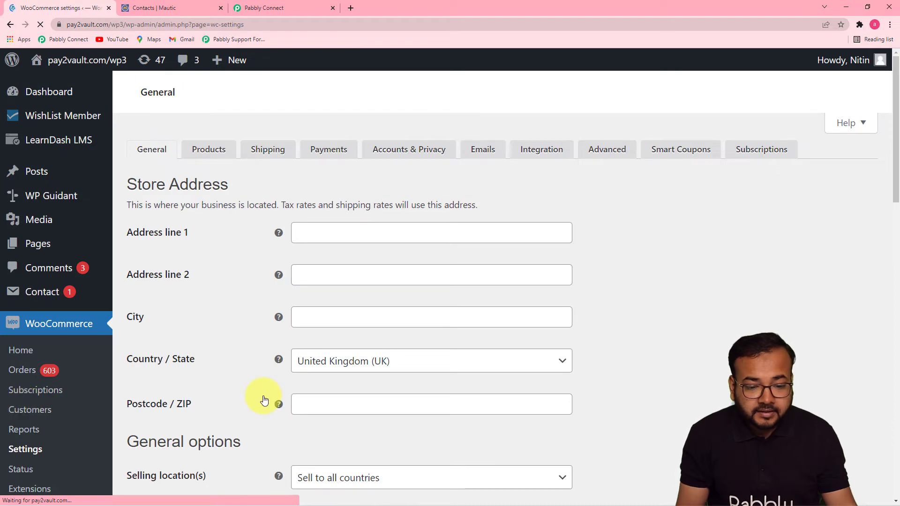
{"action": "mouse_move", "coordinate": [277, 399]}
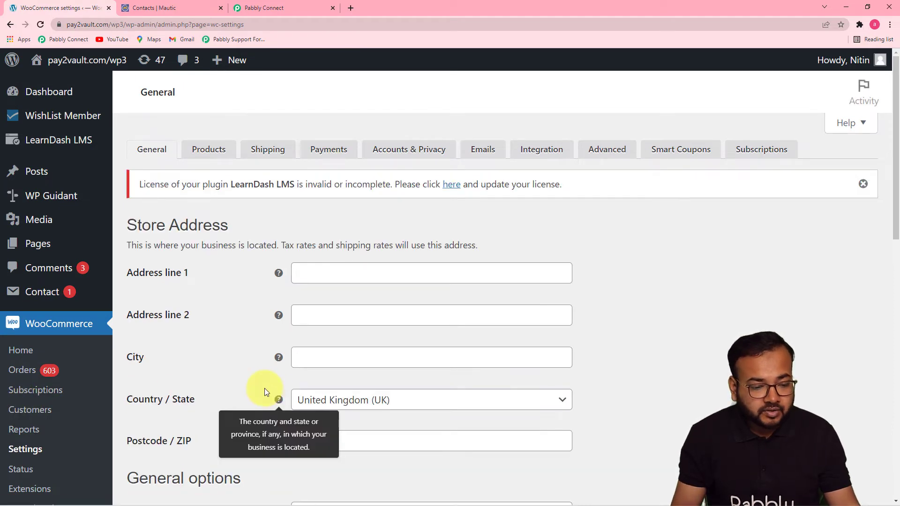
{"action": "left_click", "coordinate": [605, 150]}
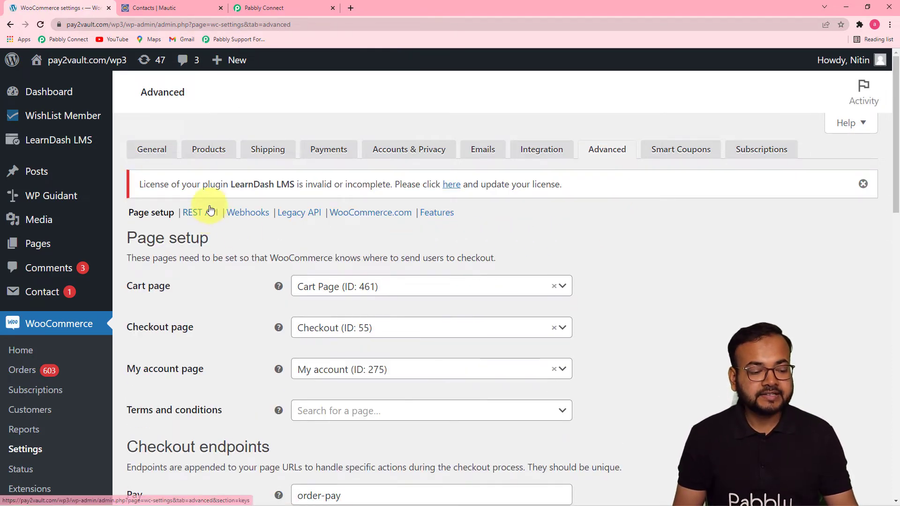
{"action": "left_click", "coordinate": [194, 214]}
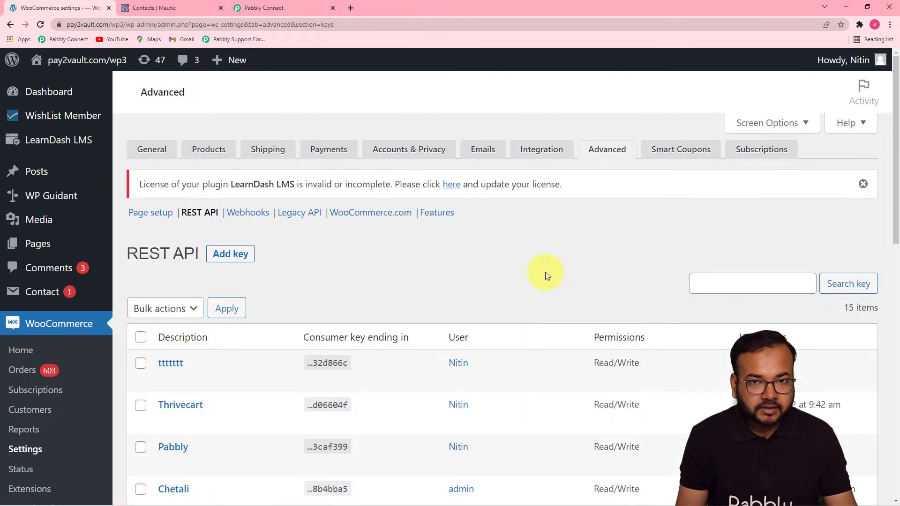
{"action": "left_click", "coordinate": [232, 257]}
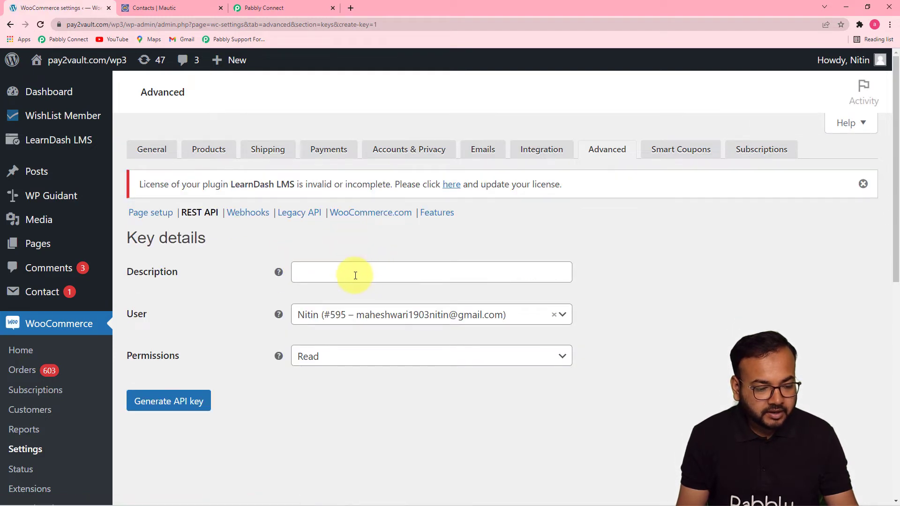
Step: Generate a REST API key with the description Deleting Contacts and Read/Write permissions
{"action": "left_click", "coordinate": [363, 276]}
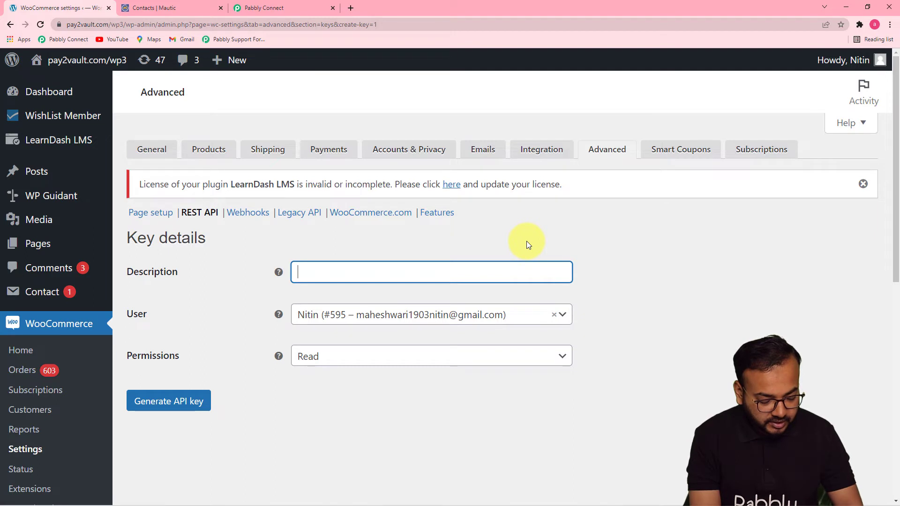
{"action": "type", "text": "eleting Contacts"}
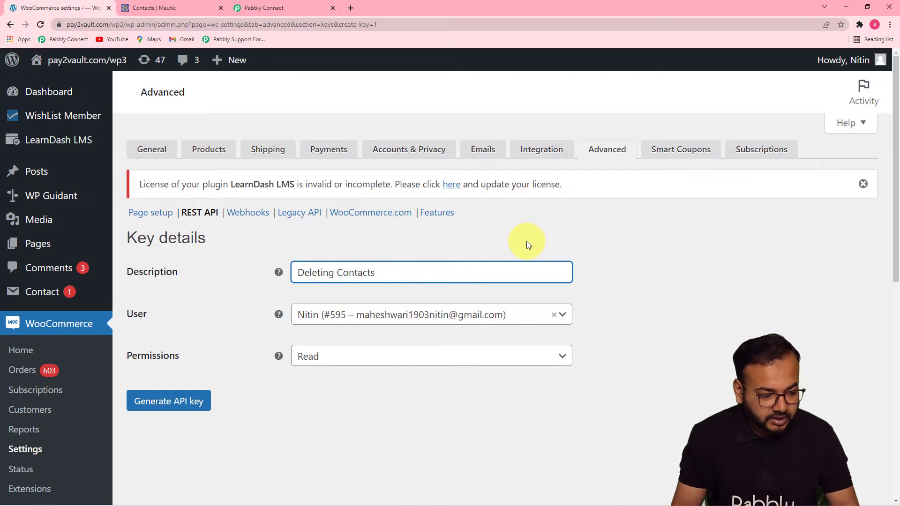
{"action": "left_click", "coordinate": [354, 366]}
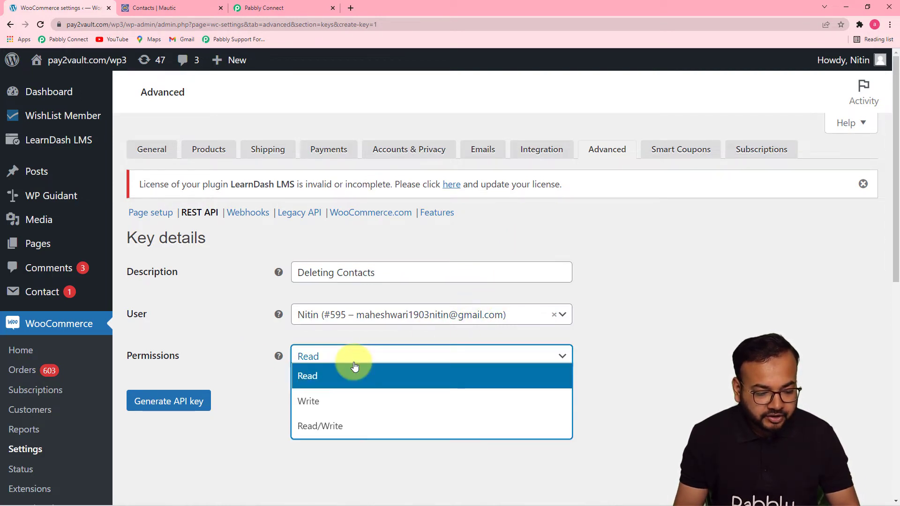
{"action": "left_click", "coordinate": [336, 427]}
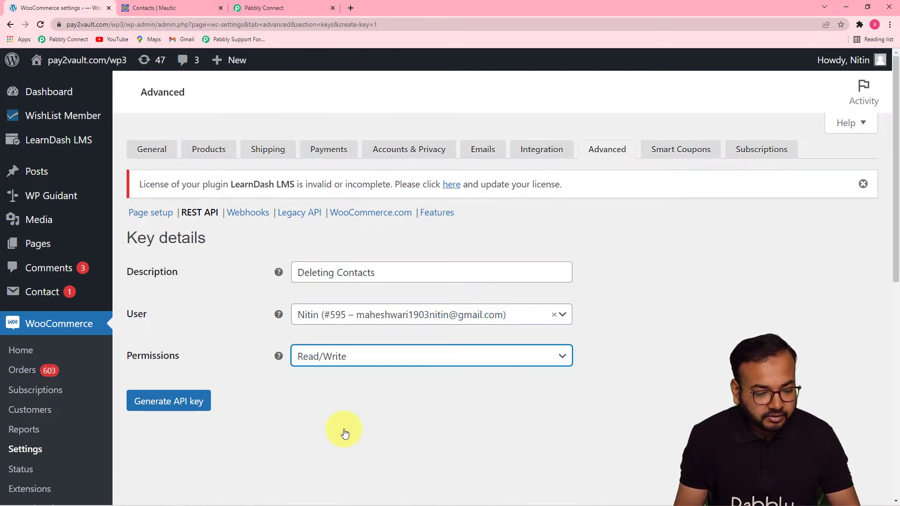
{"action": "left_click", "coordinate": [297, 432]}
{"action": "left_click", "coordinate": [178, 404]}
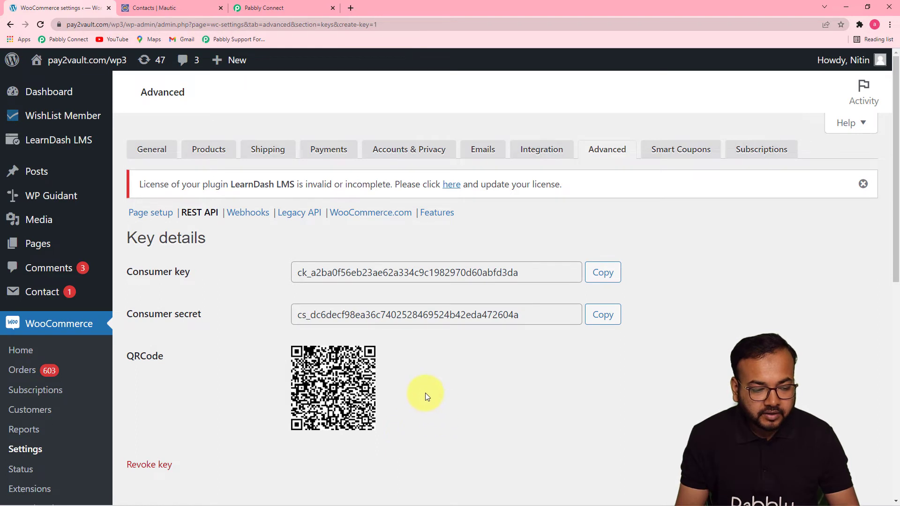
Step: Copy the generated consumer key into the Consumer Key field of the new WooCommerce connection in Pabbly Connect
{"action": "scroll", "coordinate": [426, 393], "scroll_direction": "down", "scroll_amount": 2}
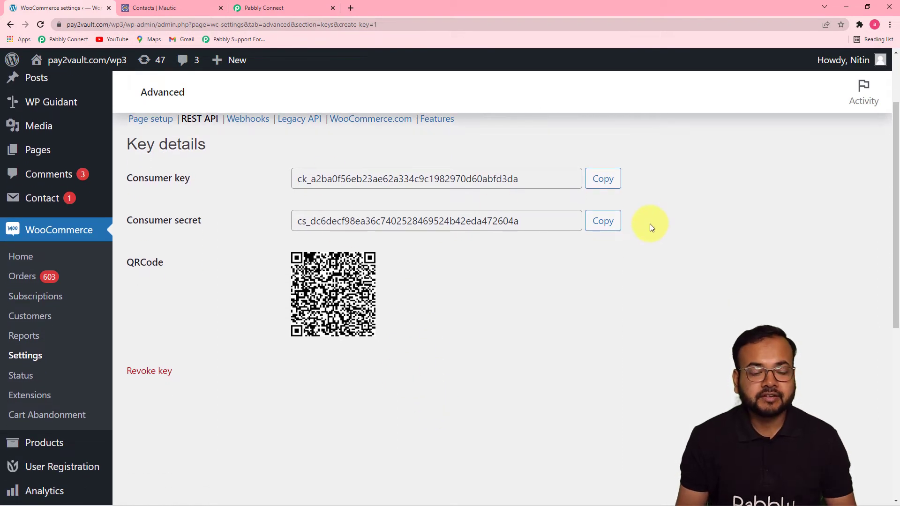
{"action": "left_click", "coordinate": [611, 185]}
{"action": "left_click", "coordinate": [305, 6]}
{"action": "left_click", "coordinate": [465, 186]}
{"action": "right_click", "coordinate": [465, 186]}
{"action": "left_click", "coordinate": [493, 252]}
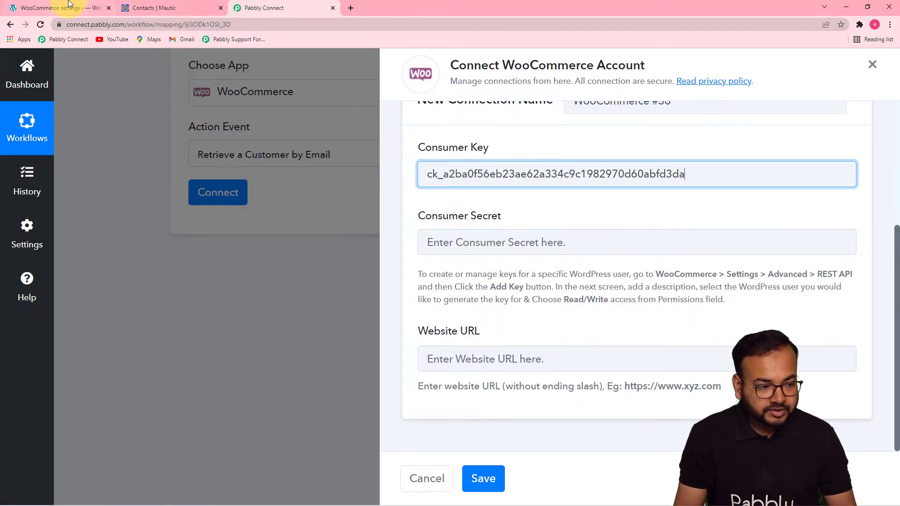
Step: Copy the generated consumer secret from WordPress into the connection's Consumer Secret field in Pabbly Connect
{"action": "left_click", "coordinate": [52, 8]}
{"action": "left_click", "coordinate": [601, 222]}
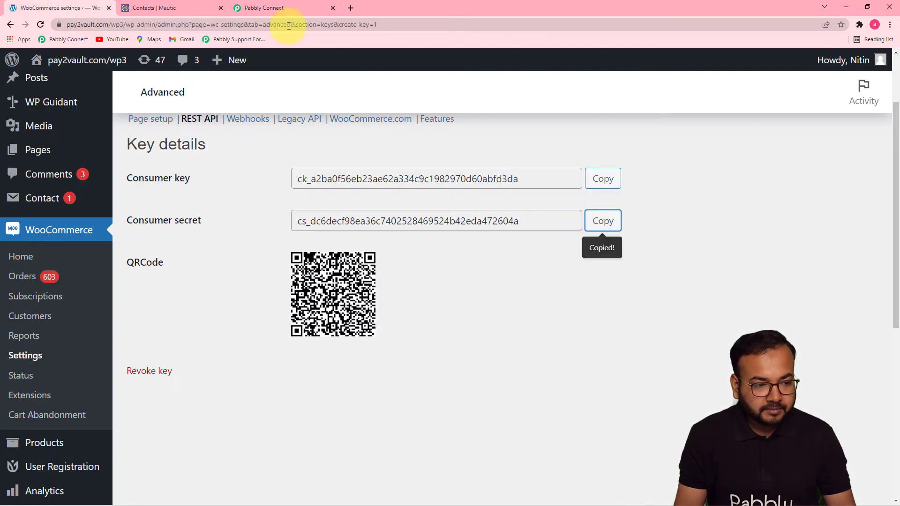
{"action": "left_click", "coordinate": [286, 7]}
{"action": "right_click", "coordinate": [478, 248]}
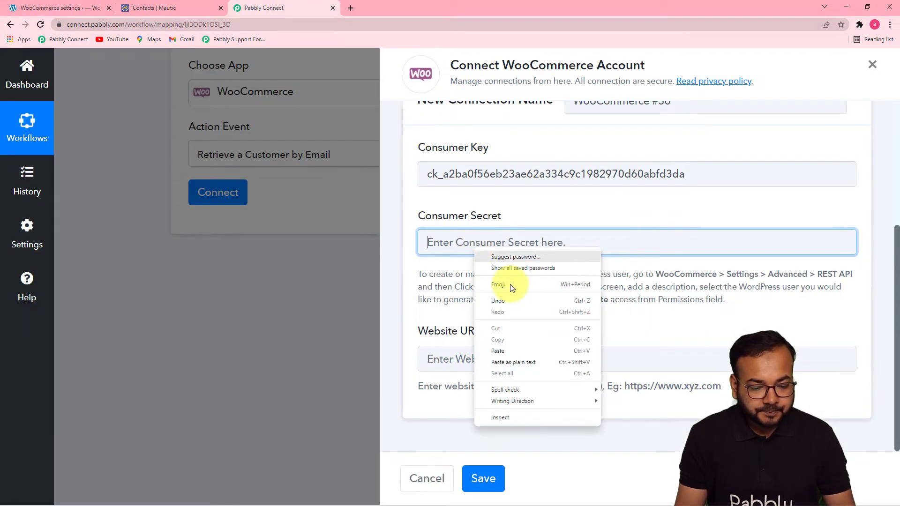
{"action": "left_click", "coordinate": [497, 352]}
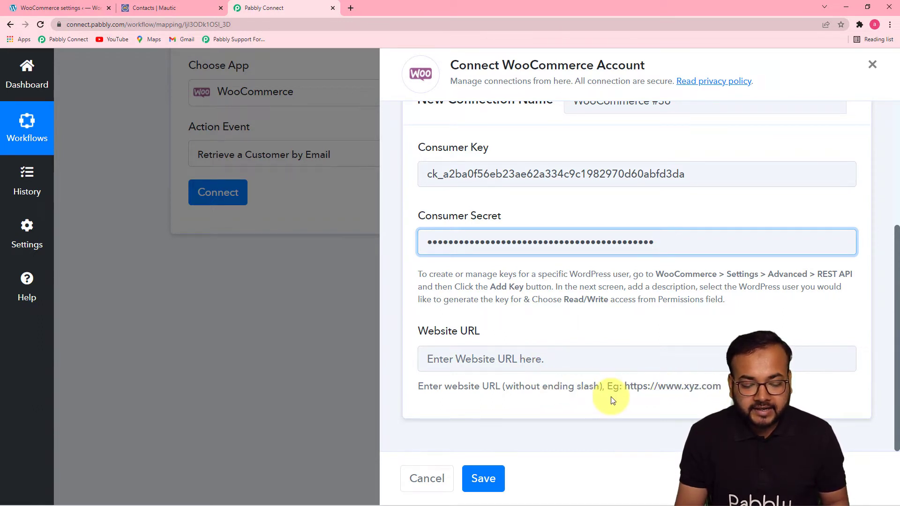
{"action": "left_click", "coordinate": [60, 9]}
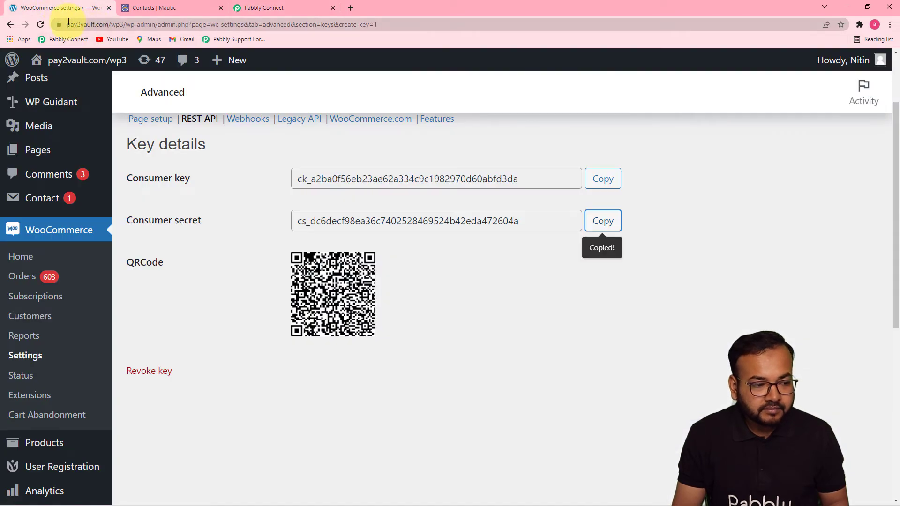
{"action": "left_click", "coordinate": [92, 26]}
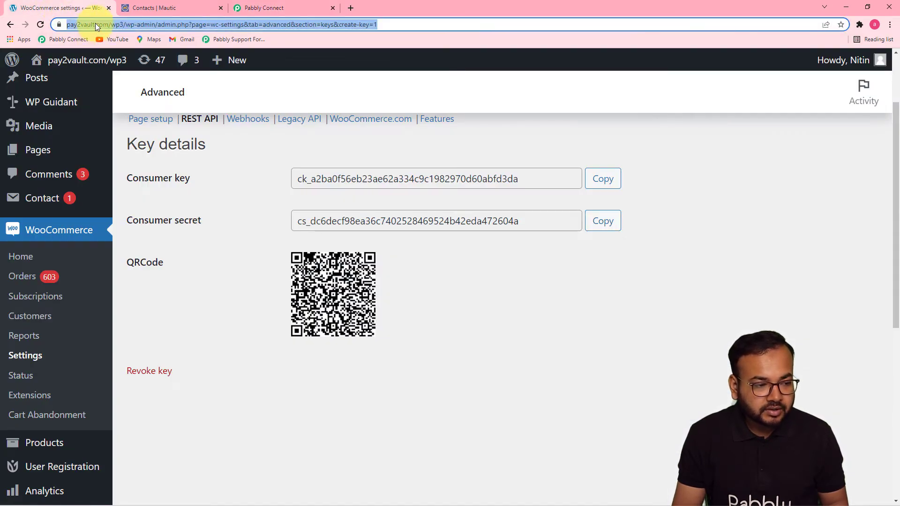
{"action": "left_click", "coordinate": [94, 23]}
{"action": "double_click", "coordinate": [89, 29]}
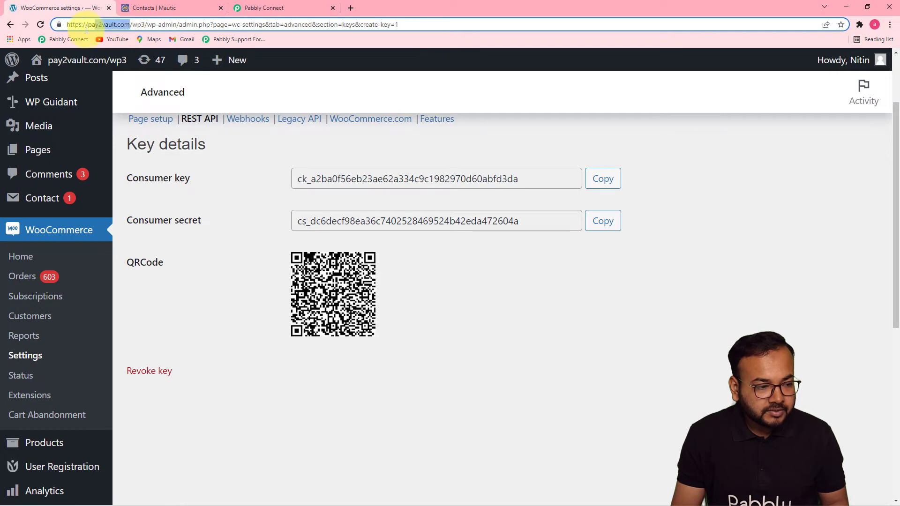
{"action": "left_click_drag", "start_coordinate": [89, 29], "coordinate": [26, 24]}
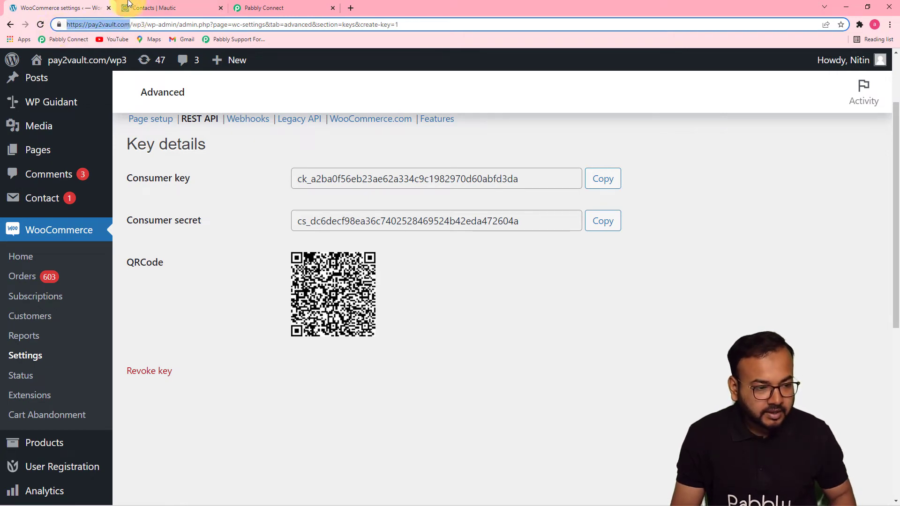
{"action": "left_click", "coordinate": [264, 8]}
{"action": "left_click", "coordinate": [445, 356]}
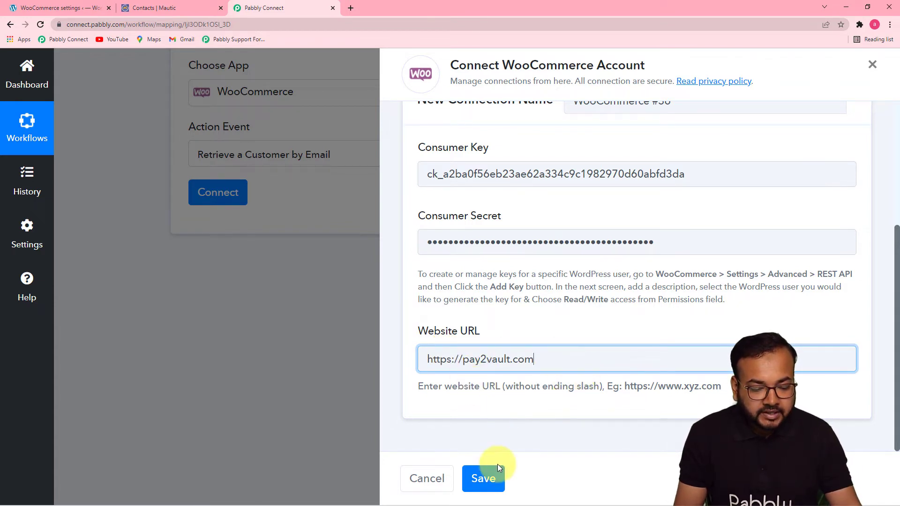
{"action": "left_click", "coordinate": [483, 478]}
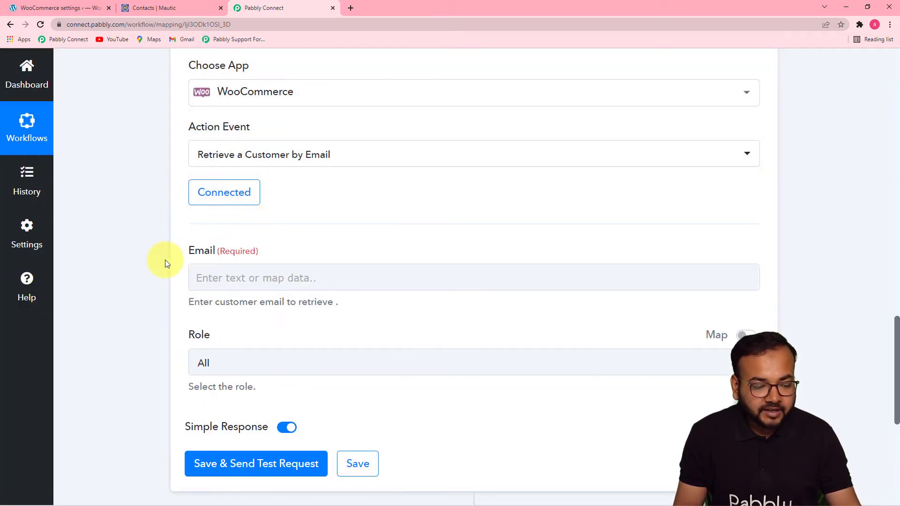
Step: Examine the Mautic trigger's captured webhook response for the deleted contact's email value
{"action": "scroll", "coordinate": [165, 260], "scroll_direction": "down", "scroll_amount": 1}
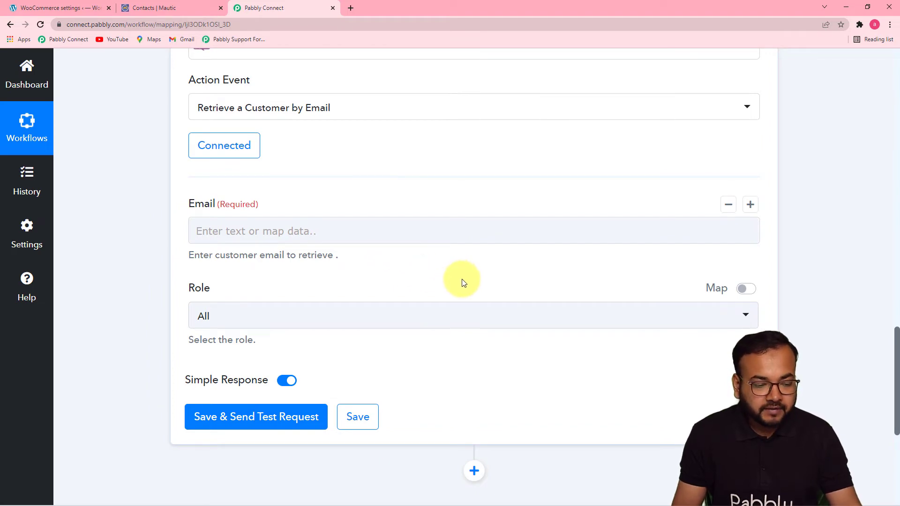
{"action": "scroll", "coordinate": [796, 284], "scroll_direction": "up", "scroll_amount": 20}
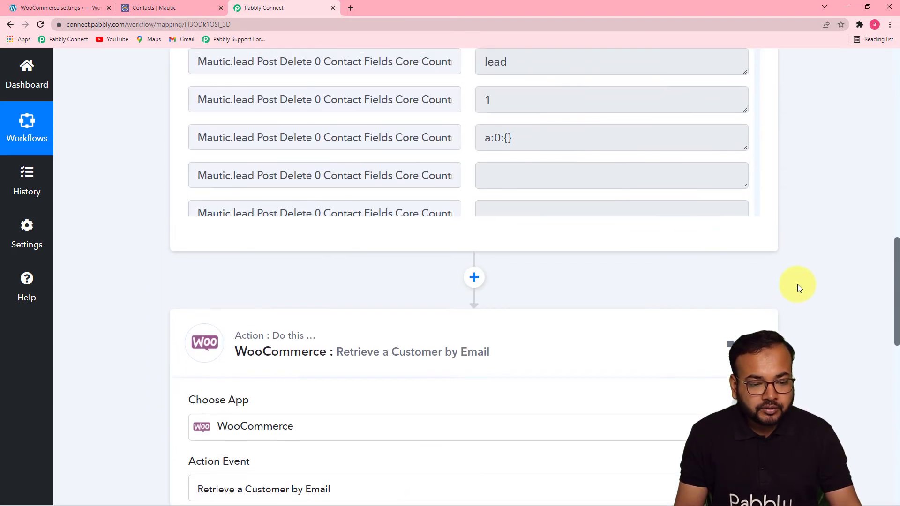
{"action": "scroll", "coordinate": [469, 365], "scroll_direction": "up", "scroll_amount": 10}
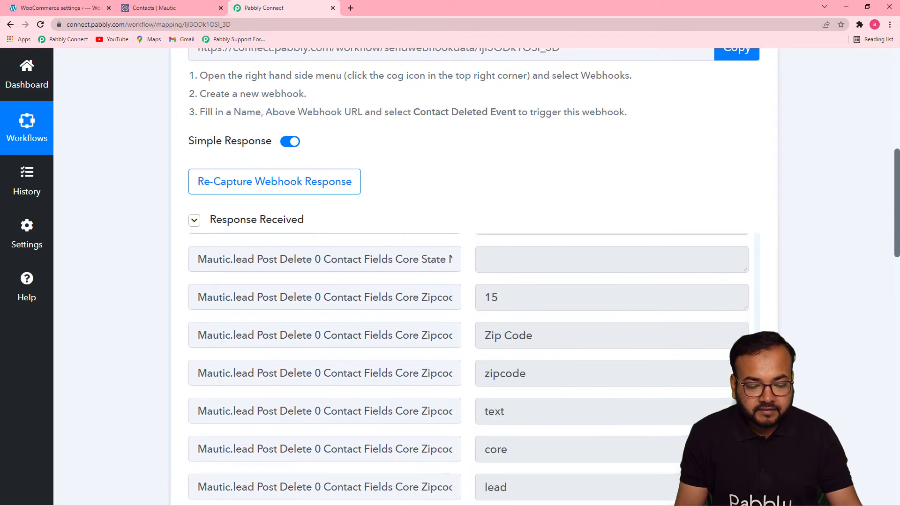
{"action": "scroll", "coordinate": [744, 339], "scroll_direction": "up", "scroll_amount": 8}
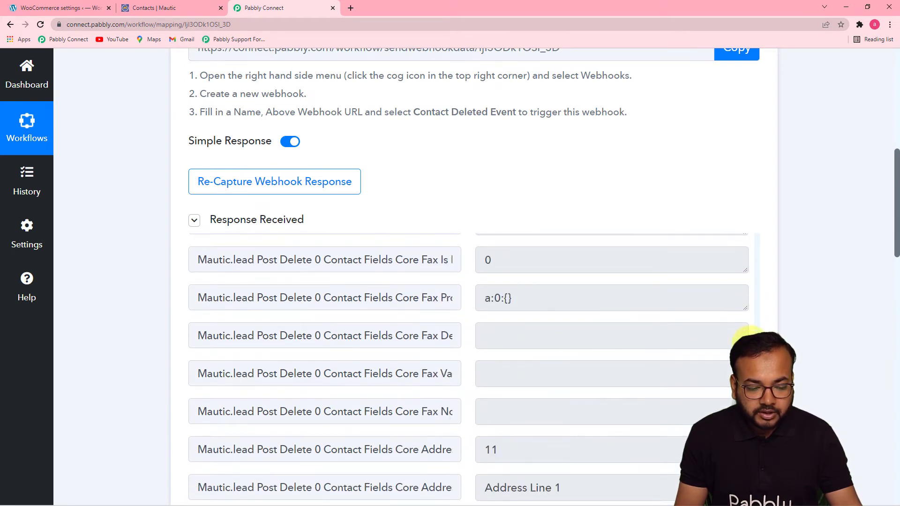
{"action": "scroll", "coordinate": [748, 328], "scroll_direction": "up", "scroll_amount": 8}
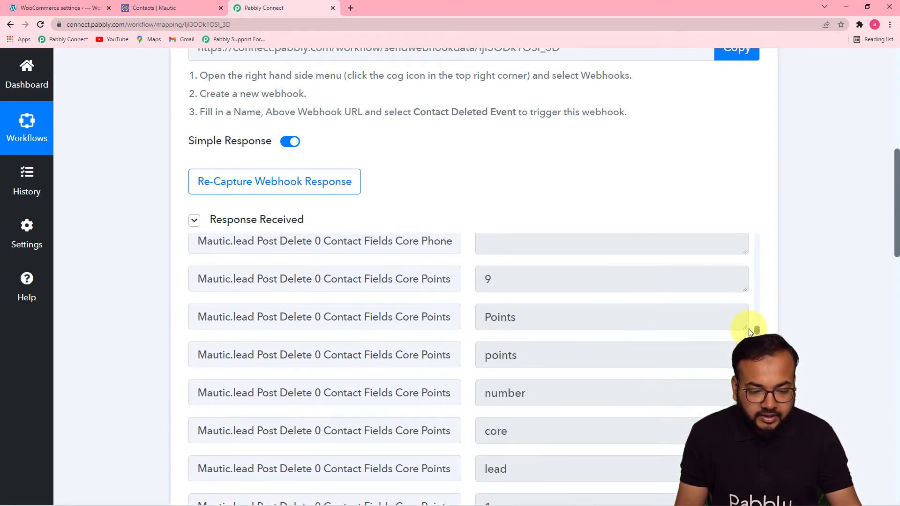
{"action": "scroll", "coordinate": [748, 319], "scroll_direction": "up", "scroll_amount": 5}
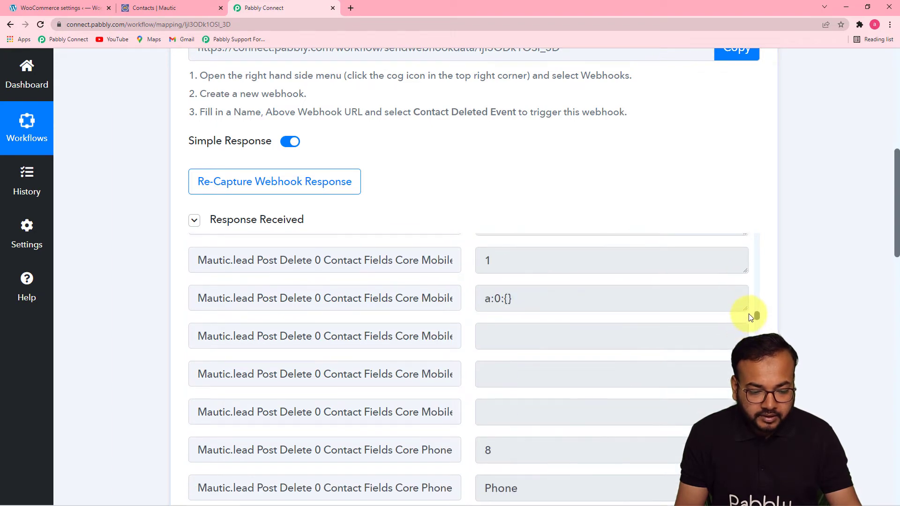
{"action": "scroll", "coordinate": [749, 312], "scroll_direction": "up", "scroll_amount": 4}
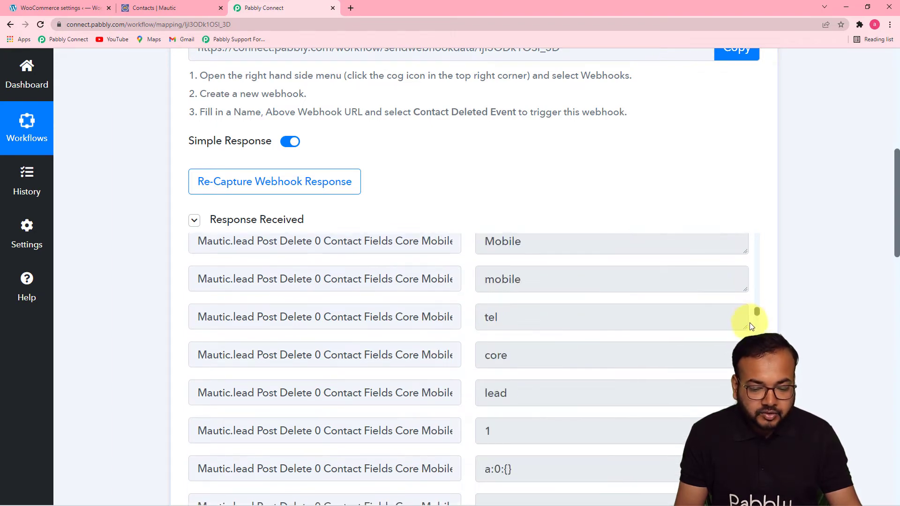
{"action": "scroll", "coordinate": [756, 311], "scroll_direction": "up", "scroll_amount": 1}
{"action": "left_click_drag", "start_coordinate": [755, 310], "coordinate": [756, 305]}
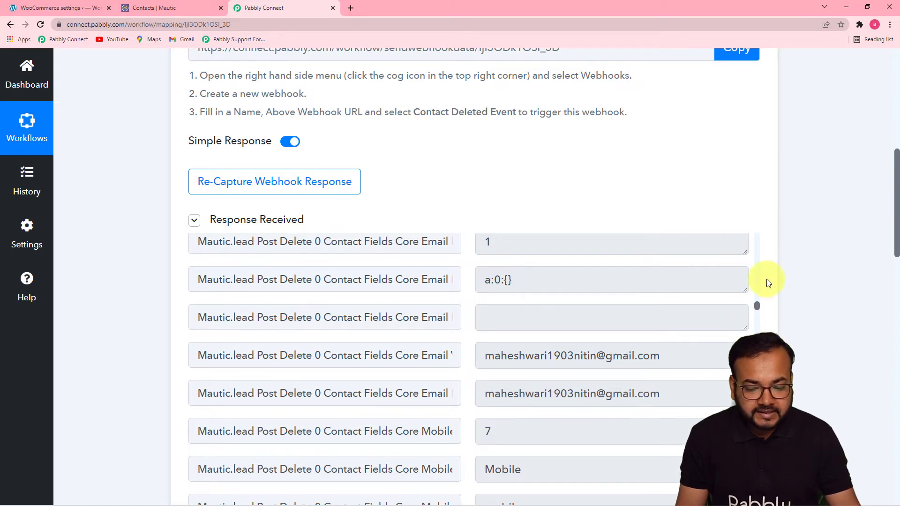
Step: Map the WooCommerce step's Email field to the Contact Fields Core Email Value from the Mautic Delete Contact trigger
{"action": "left_click_drag", "start_coordinate": [897, 247], "coordinate": [845, 464]}
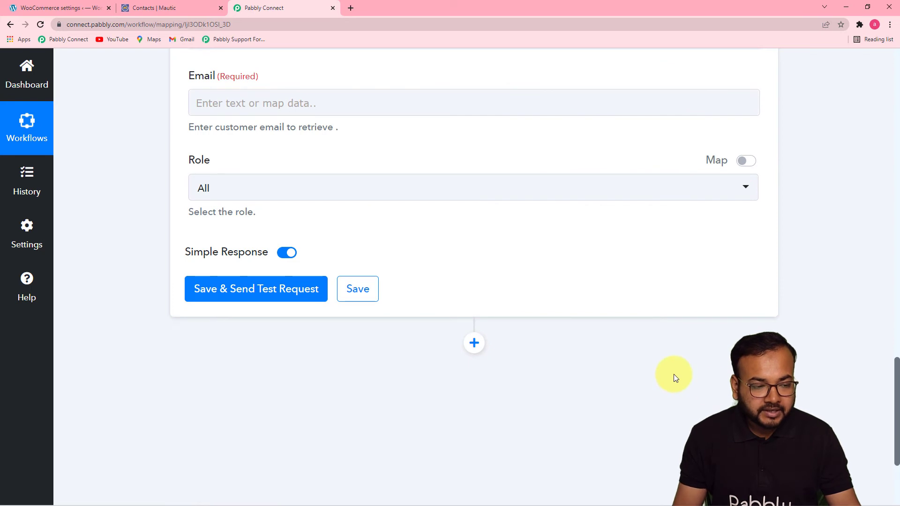
{"action": "left_click", "coordinate": [383, 100]}
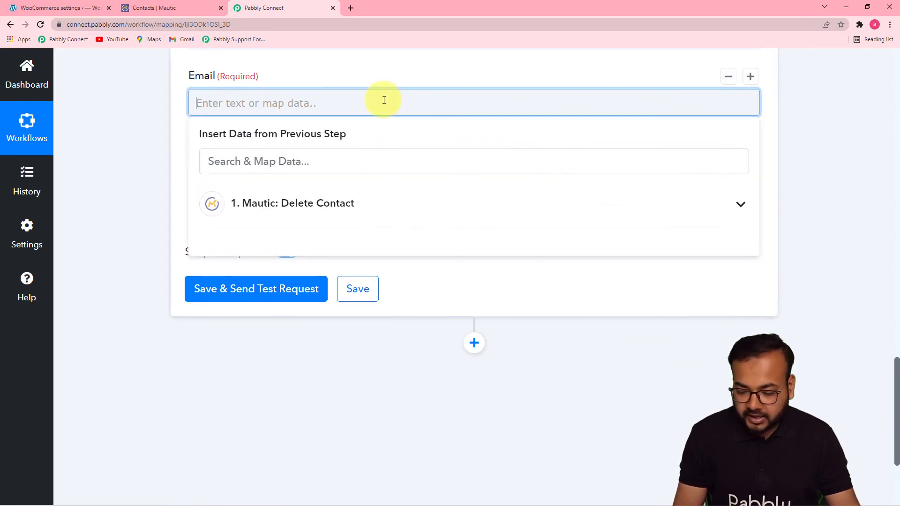
{"action": "left_click", "coordinate": [358, 214]}
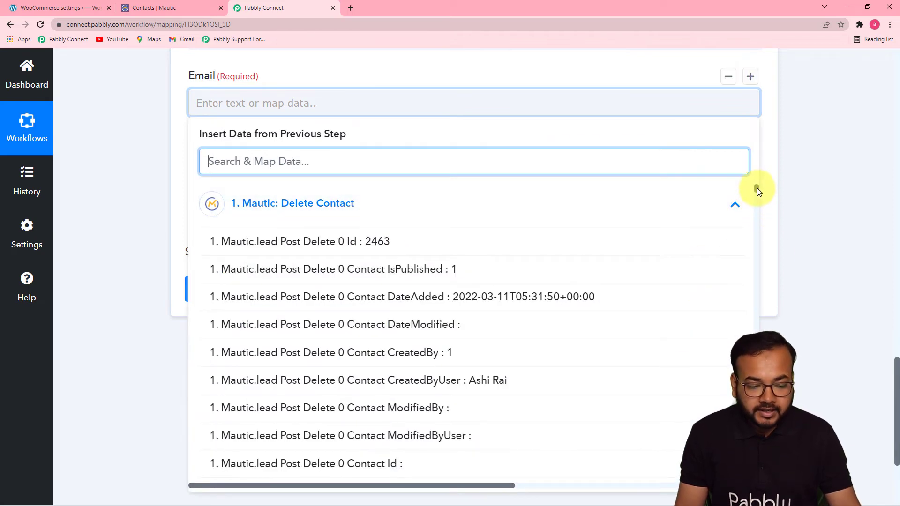
{"action": "left_click_drag", "start_coordinate": [757, 188], "coordinate": [762, 248]}
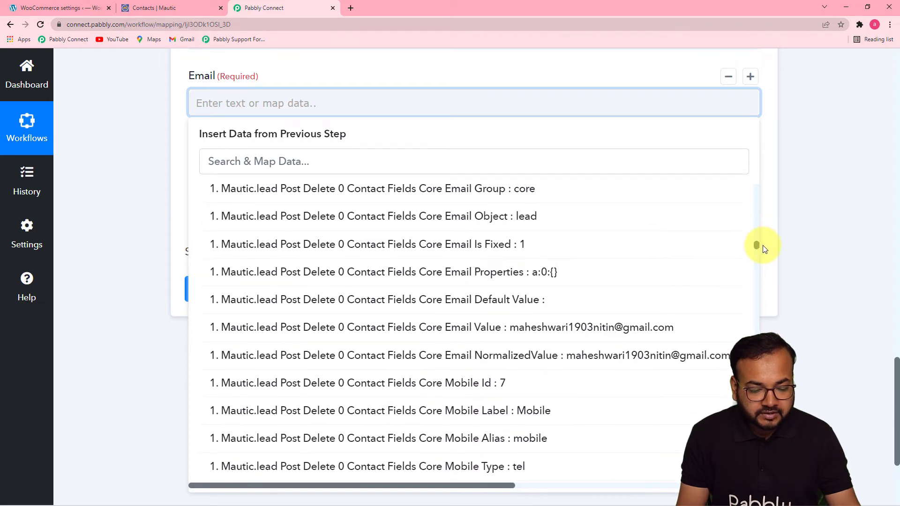
{"action": "left_click", "coordinate": [460, 333]}
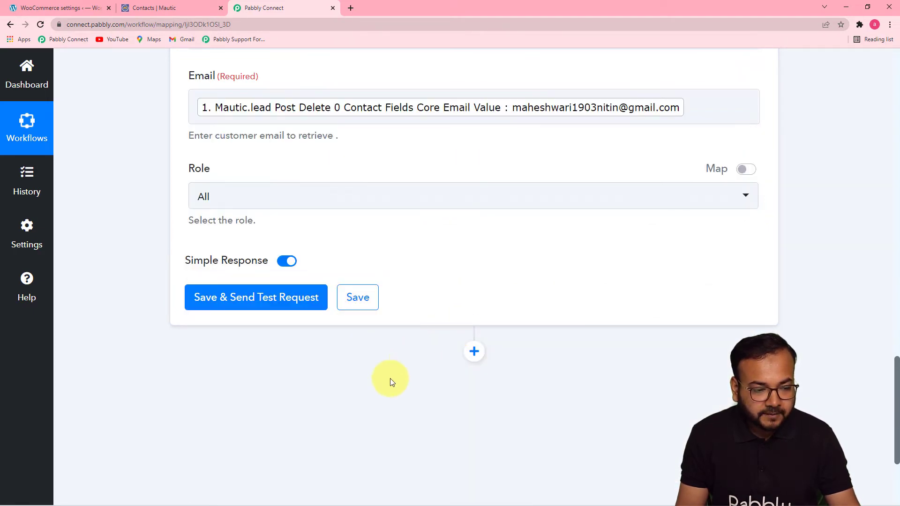
Step: Set the WooCommerce retrieve step's Role to Customer, then save it and send a test request
{"action": "left_click", "coordinate": [436, 202]}
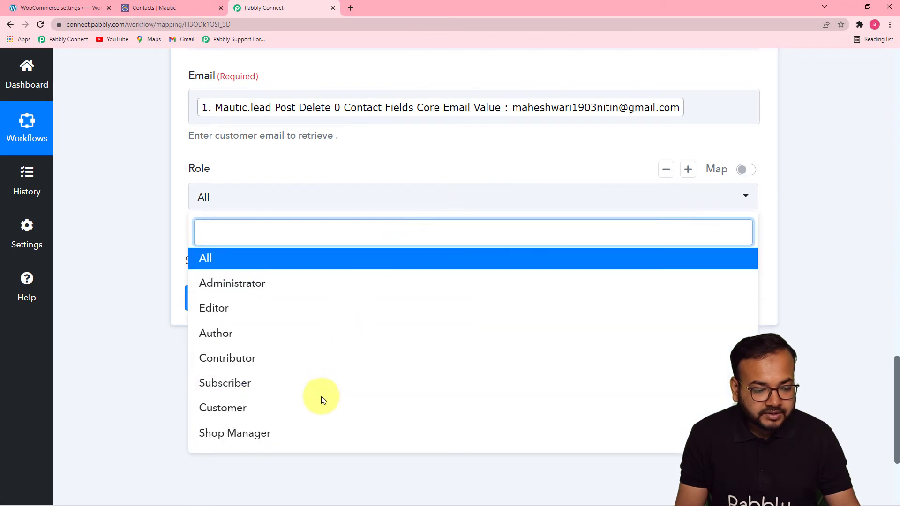
{"action": "left_click", "coordinate": [307, 407]}
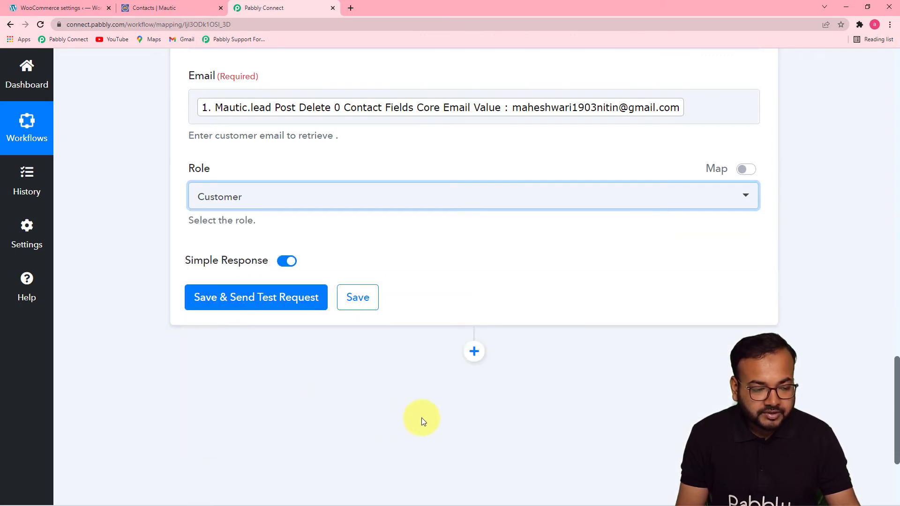
{"action": "left_click", "coordinate": [276, 311]}
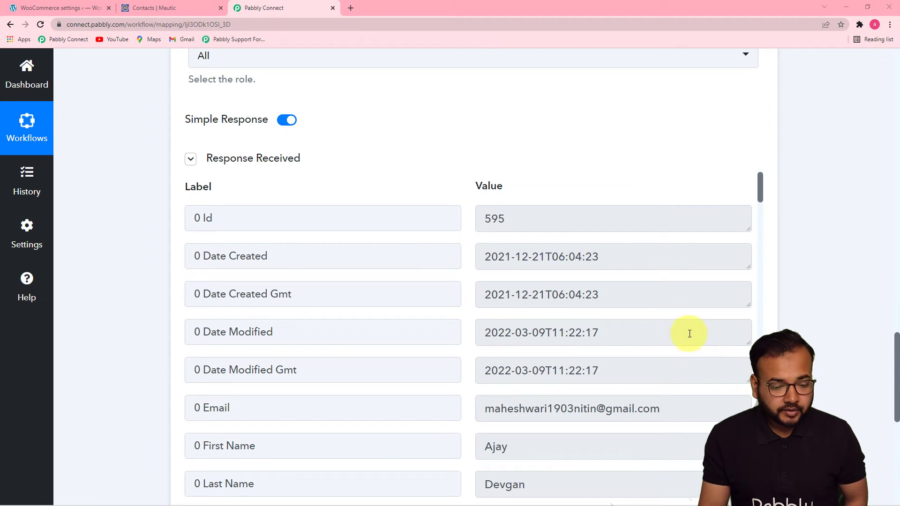
Step: Examine the retrieved customer's response for the ID, email, name, role and billing details
{"action": "scroll", "coordinate": [600, 288], "scroll_direction": "down", "scroll_amount": 2}
{"action": "scroll", "coordinate": [598, 287], "scroll_direction": "up", "scroll_amount": 2}
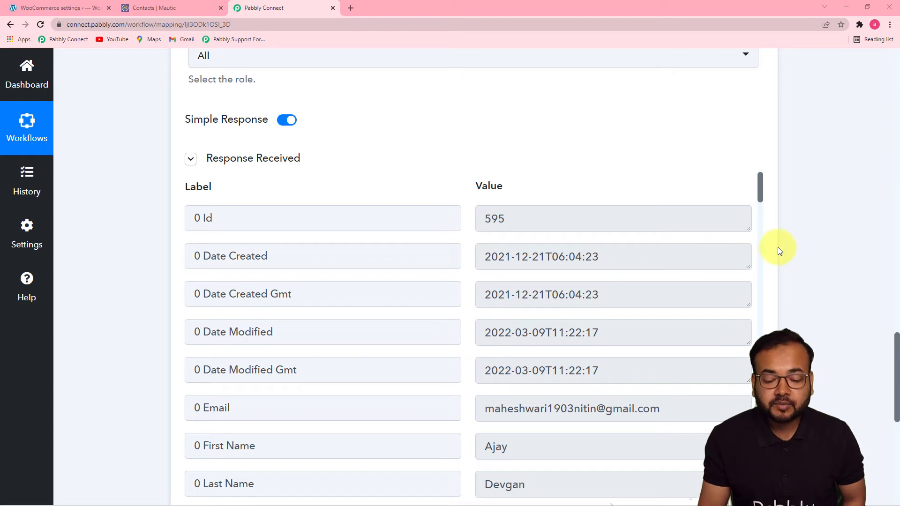
{"action": "scroll", "coordinate": [793, 252], "scroll_direction": "down", "scroll_amount": 1}
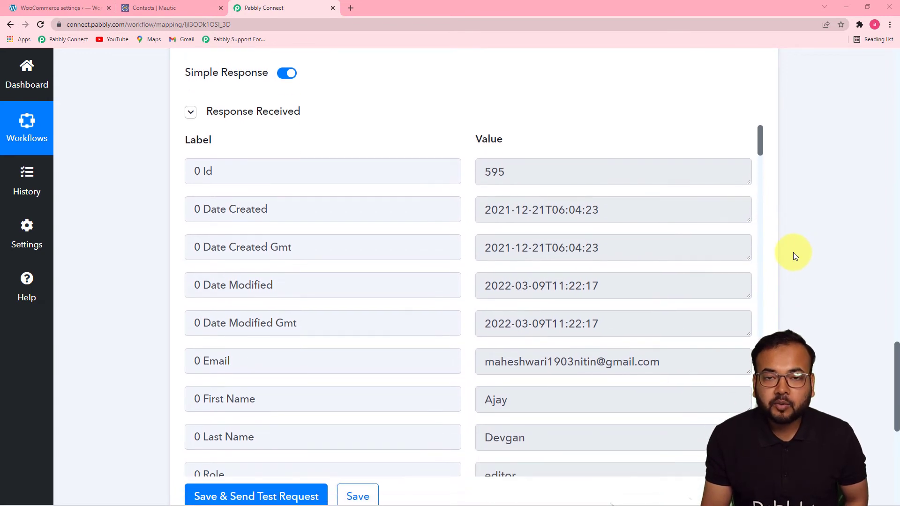
{"action": "scroll", "coordinate": [793, 252], "scroll_direction": "down", "scroll_amount": 1}
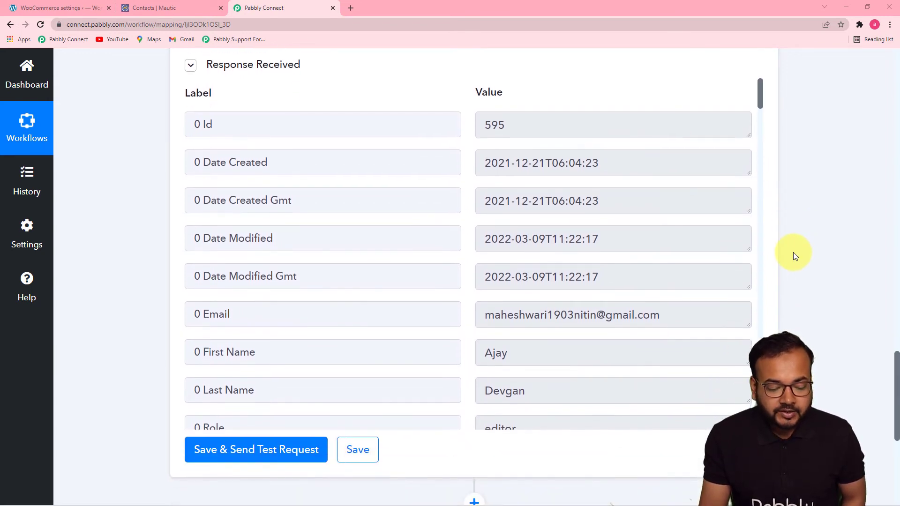
{"action": "scroll", "coordinate": [551, 233], "scroll_direction": "down", "scroll_amount": 3}
{"action": "scroll", "coordinate": [551, 232], "scroll_direction": "down", "scroll_amount": 3}
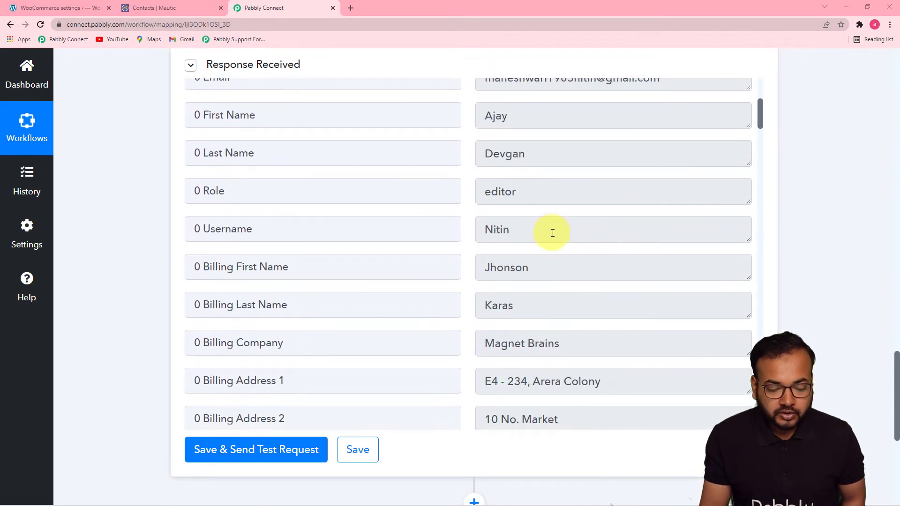
{"action": "scroll", "coordinate": [557, 234], "scroll_direction": "down", "scroll_amount": 2}
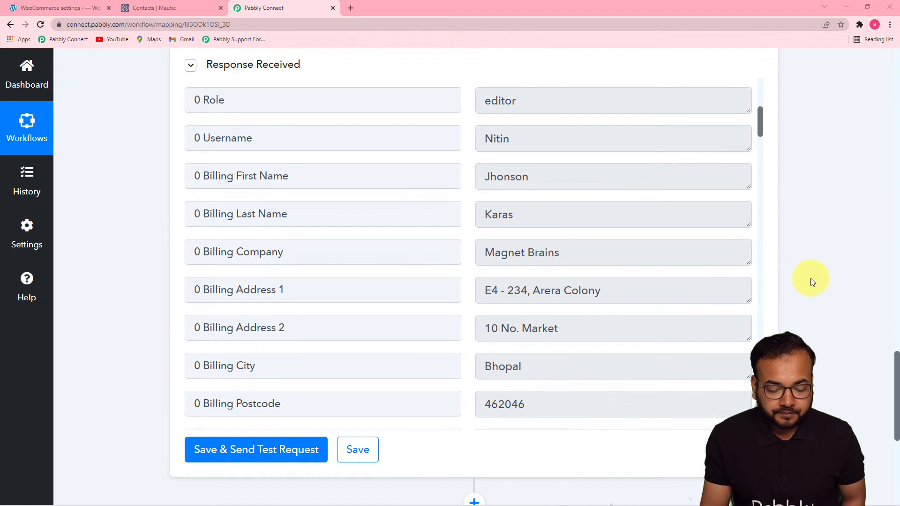
{"action": "scroll", "coordinate": [810, 280], "scroll_direction": "down", "scroll_amount": 5}
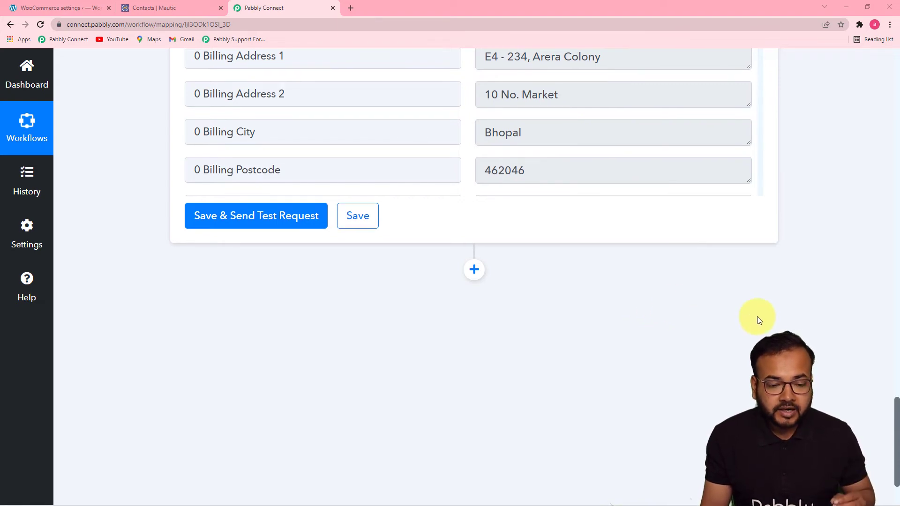
{"action": "scroll", "coordinate": [754, 317], "scroll_direction": "up", "scroll_amount": 7}
{"action": "scroll", "coordinate": [560, 265], "scroll_direction": "up", "scroll_amount": 7}
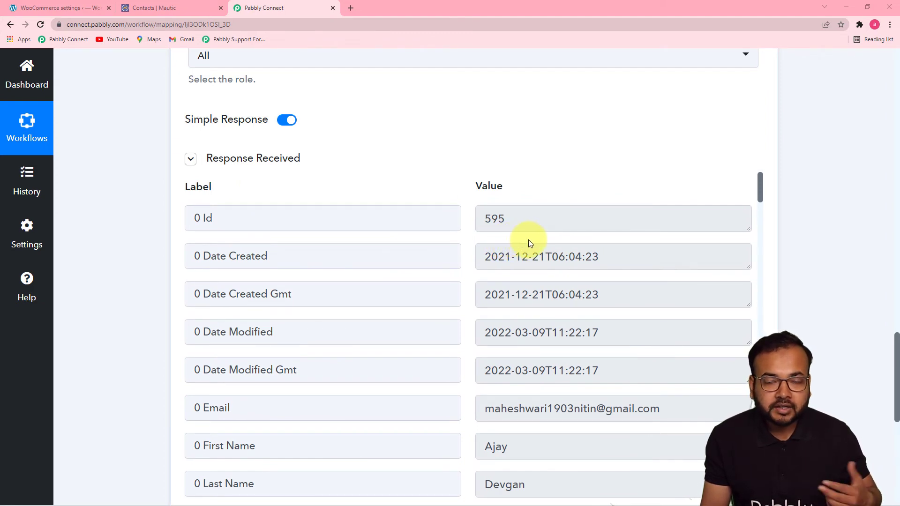
Step: Add a new action step after the WooCommerce retrieve step and choose Filter as its app
{"action": "scroll", "coordinate": [528, 240], "scroll_direction": "down", "scroll_amount": 6}
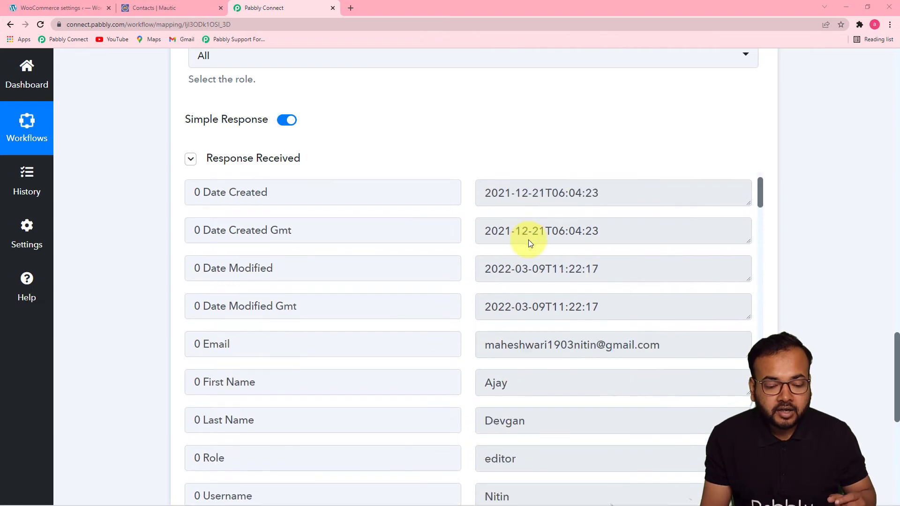
{"action": "scroll", "coordinate": [811, 294], "scroll_direction": "down", "scroll_amount": 9}
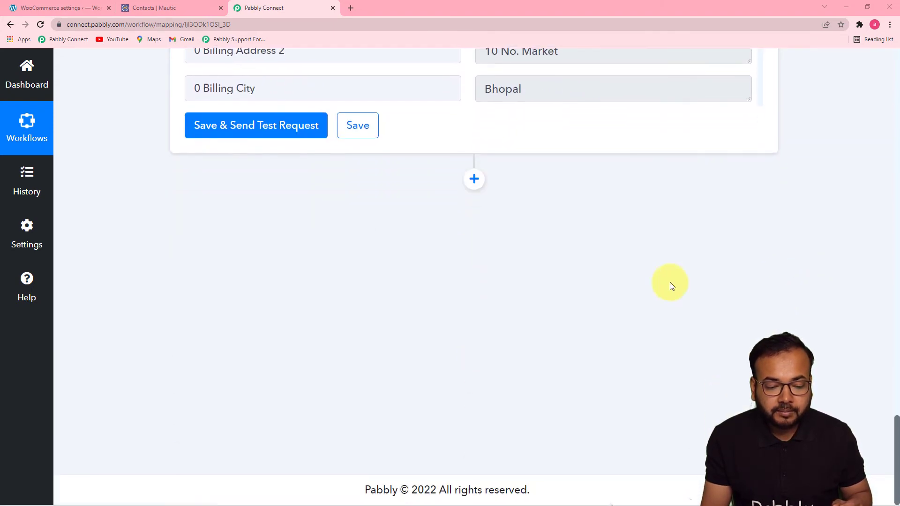
{"action": "left_click", "coordinate": [472, 180]}
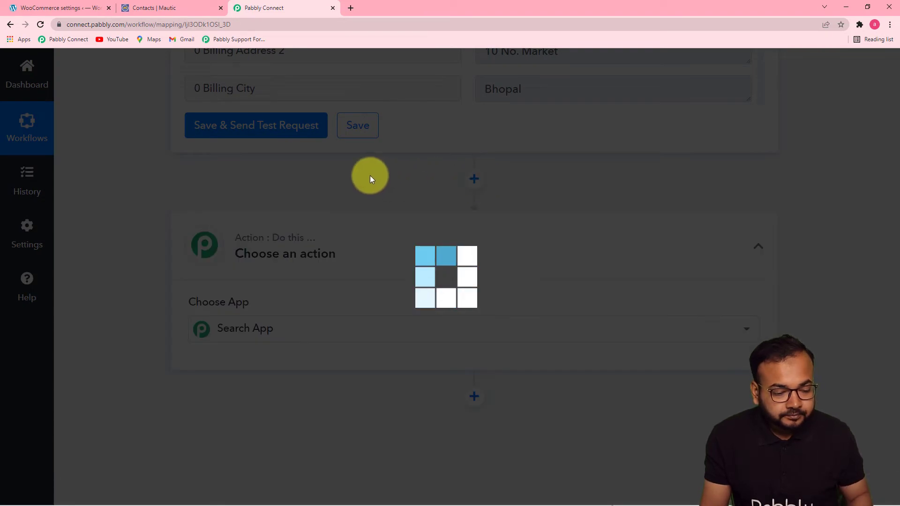
{"action": "scroll", "coordinate": [371, 180], "scroll_direction": "down", "scroll_amount": 4}
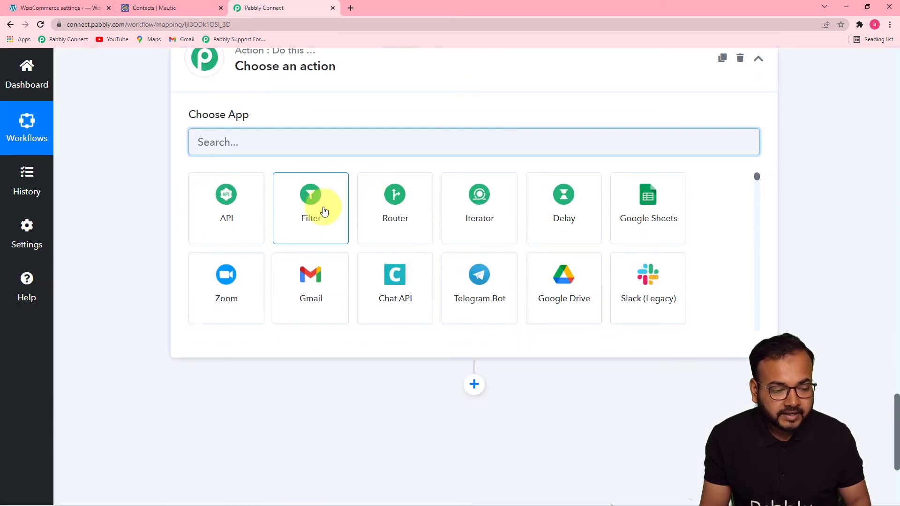
{"action": "left_click", "coordinate": [324, 211]}
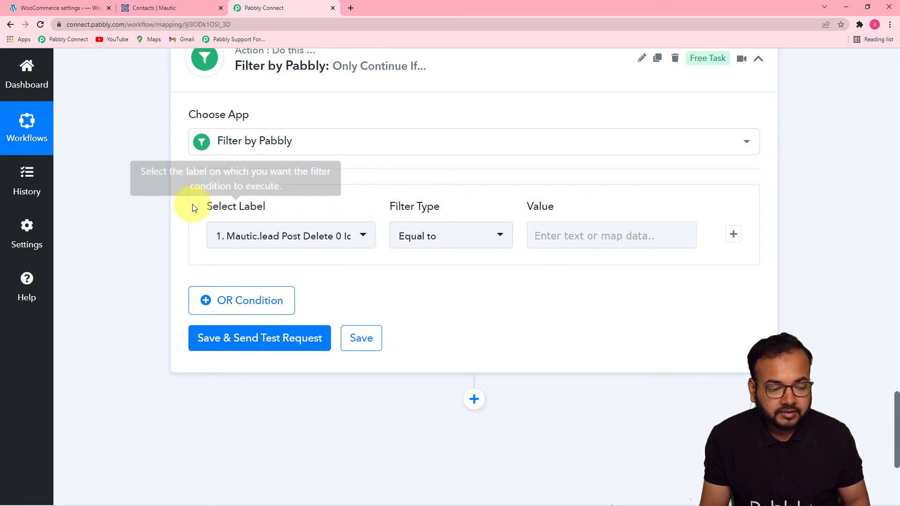
Step: Set the filter condition's label to the 0 Id value from the WooCommerce customer retrieval step
{"action": "scroll", "coordinate": [775, 235], "scroll_direction": "up", "scroll_amount": 4}
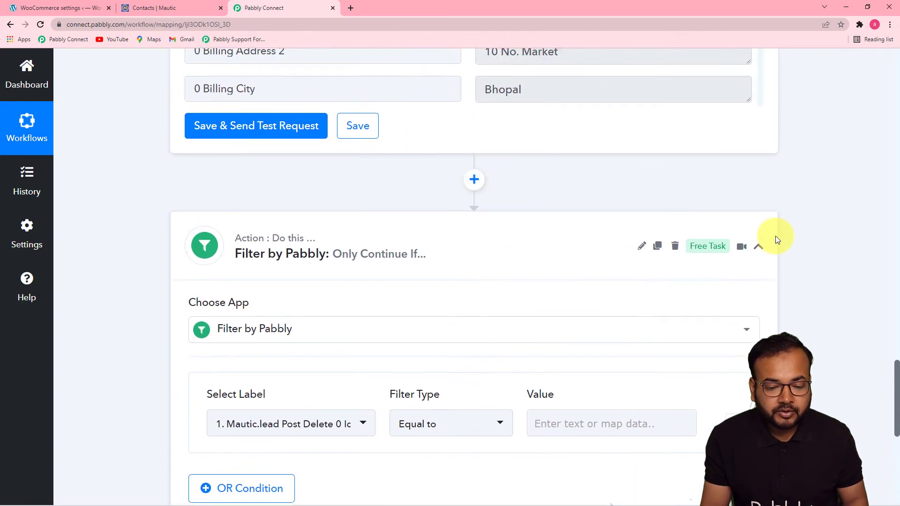
{"action": "scroll", "coordinate": [775, 235], "scroll_direction": "up", "scroll_amount": 6}
{"action": "scroll", "coordinate": [749, 224], "scroll_direction": "up", "scroll_amount": 5}
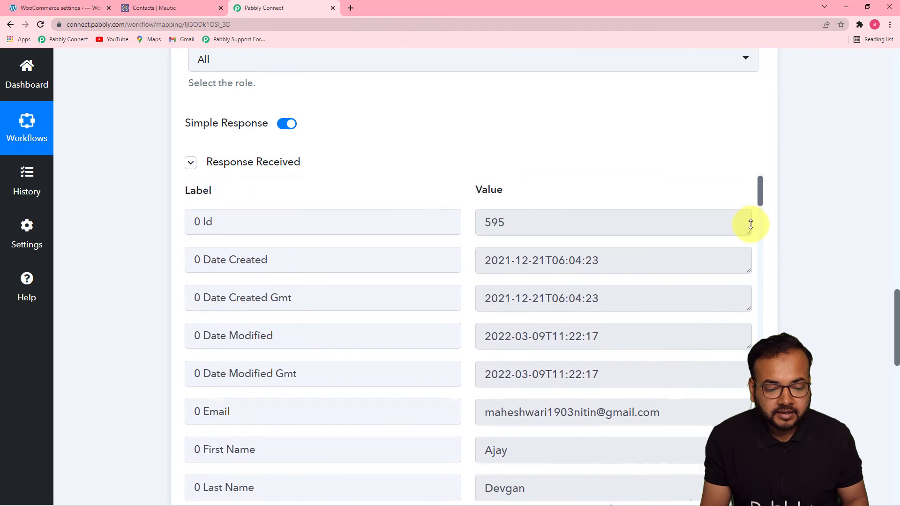
{"action": "scroll", "coordinate": [144, 231], "scroll_direction": "down", "scroll_amount": 14}
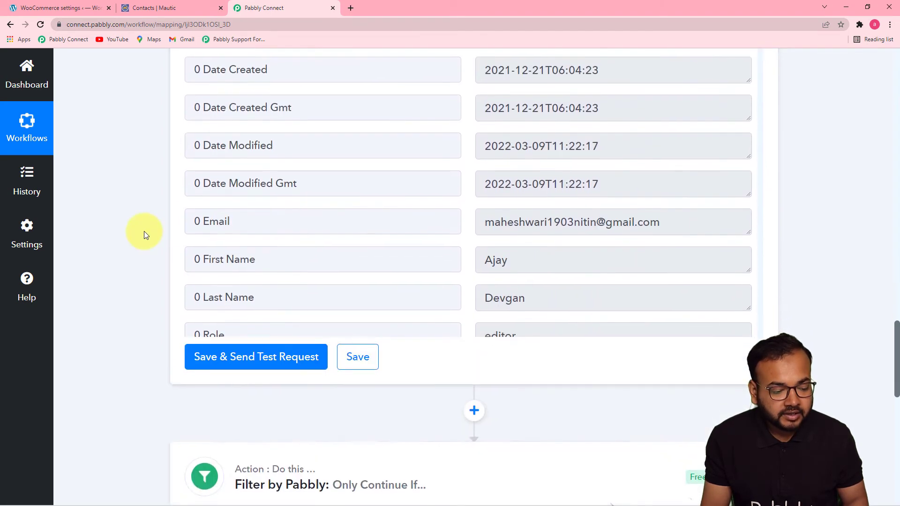
{"action": "left_click", "coordinate": [286, 145]}
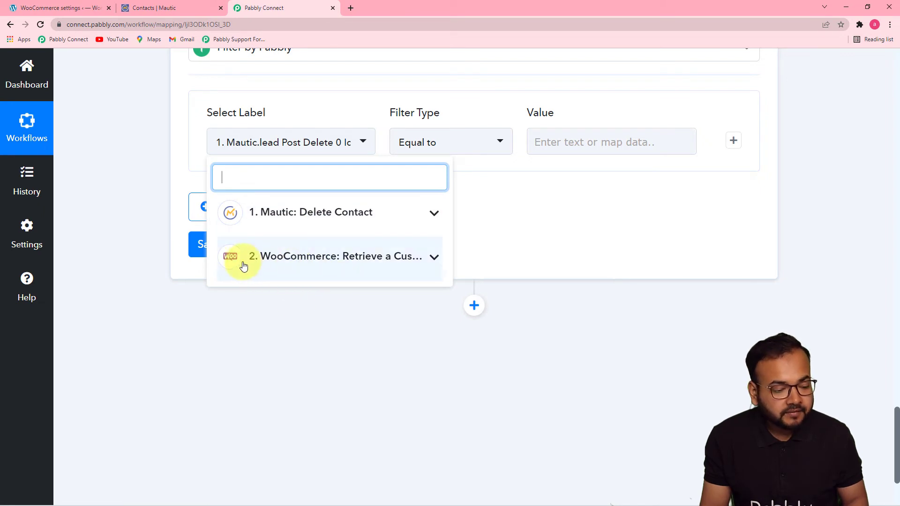
{"action": "left_click", "coordinate": [370, 265]}
{"action": "left_click", "coordinate": [297, 294]}
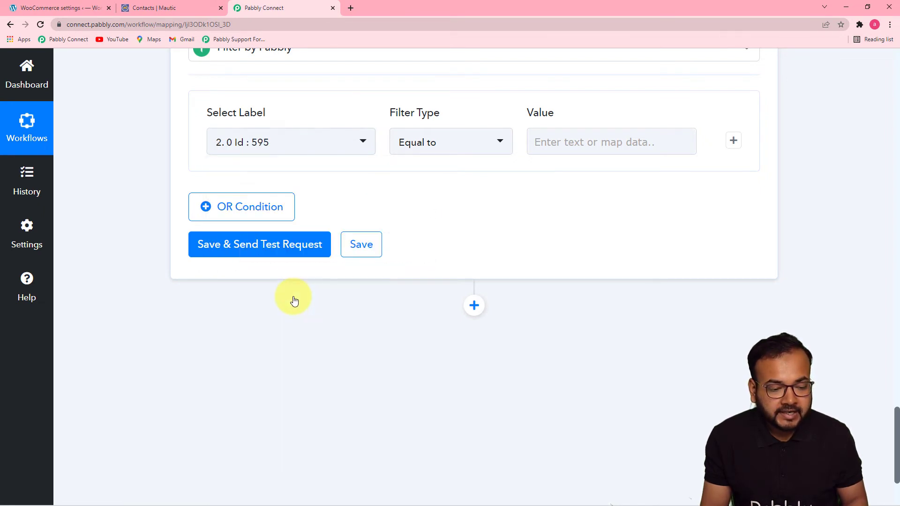
Step: Set the filter type to Is exist, then save the filter step and send a test request
{"action": "left_click", "coordinate": [455, 148]}
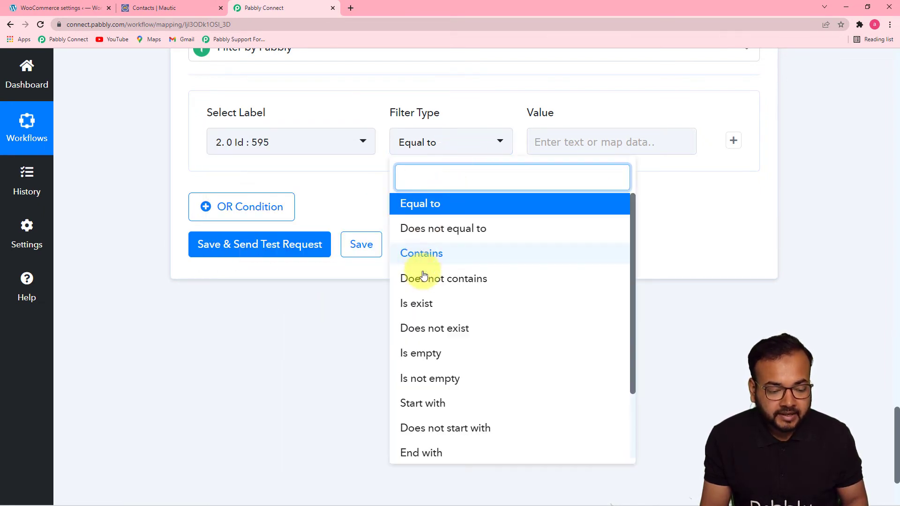
{"action": "left_click", "coordinate": [425, 305]}
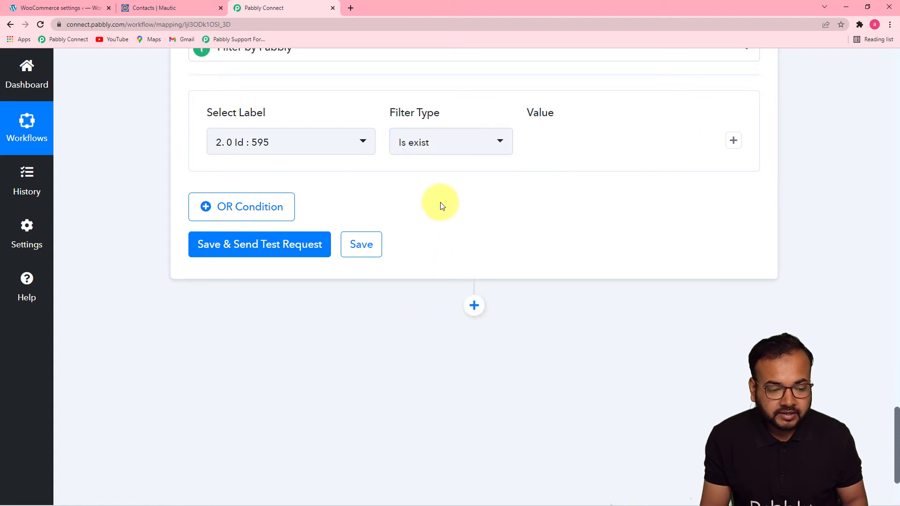
{"action": "left_click", "coordinate": [301, 246]}
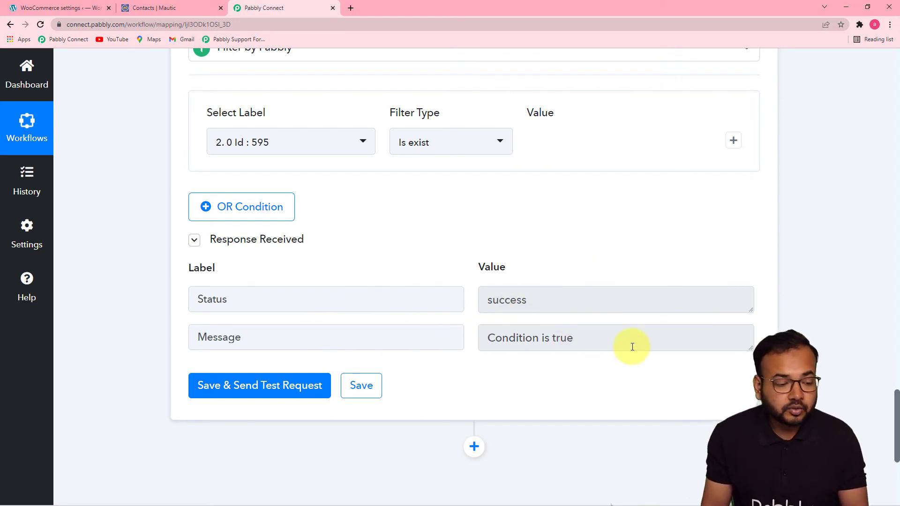
{"action": "scroll", "coordinate": [398, 203], "scroll_direction": "up", "scroll_amount": 2}
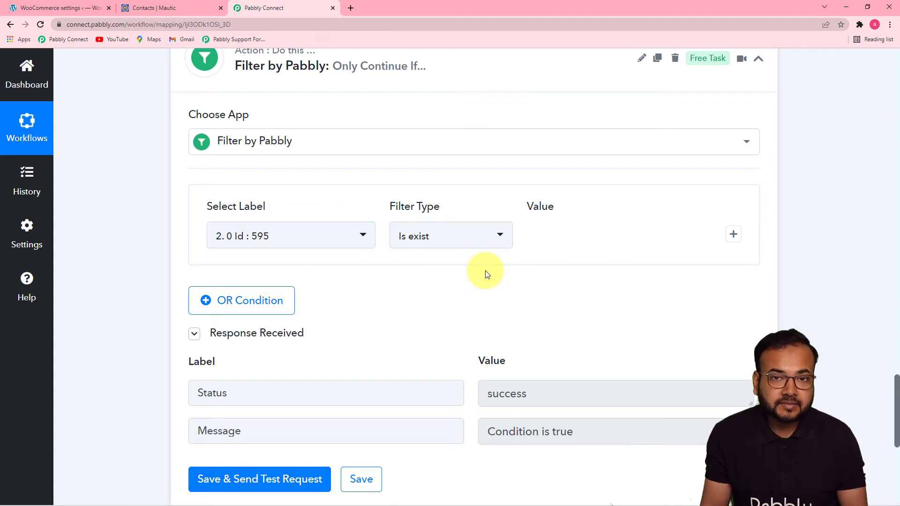
Step: Add a WooCommerce action step after the filter with the Delete a Customer event, and open its connection settings
{"action": "scroll", "coordinate": [511, 295], "scroll_direction": "down", "scroll_amount": 8}
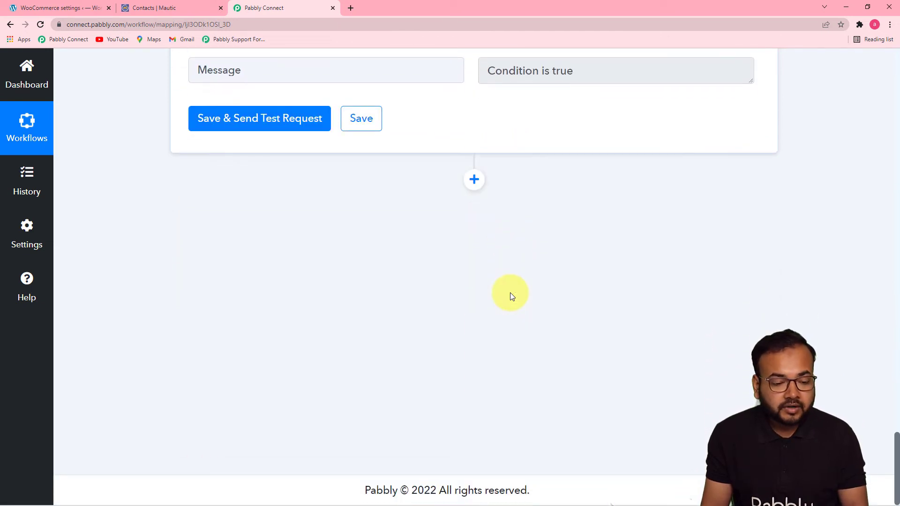
{"action": "left_click", "coordinate": [470, 191]}
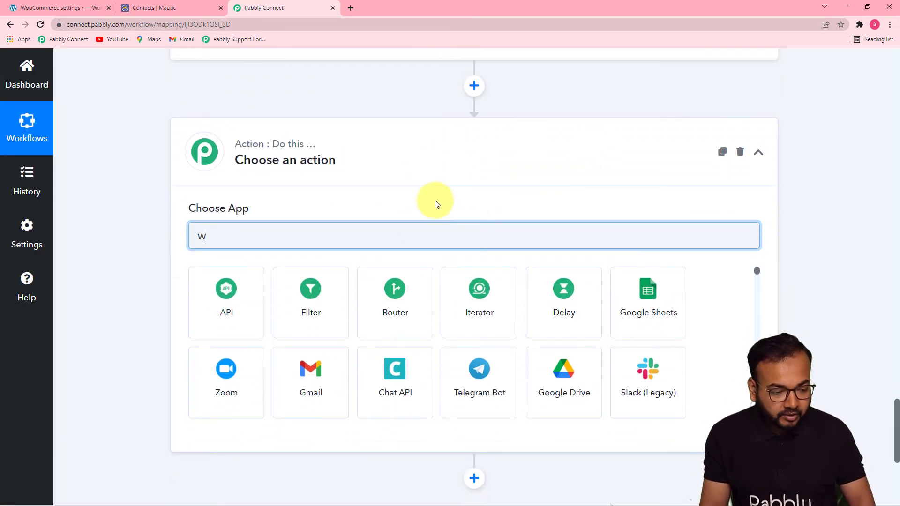
{"action": "type", "text": "woo"}
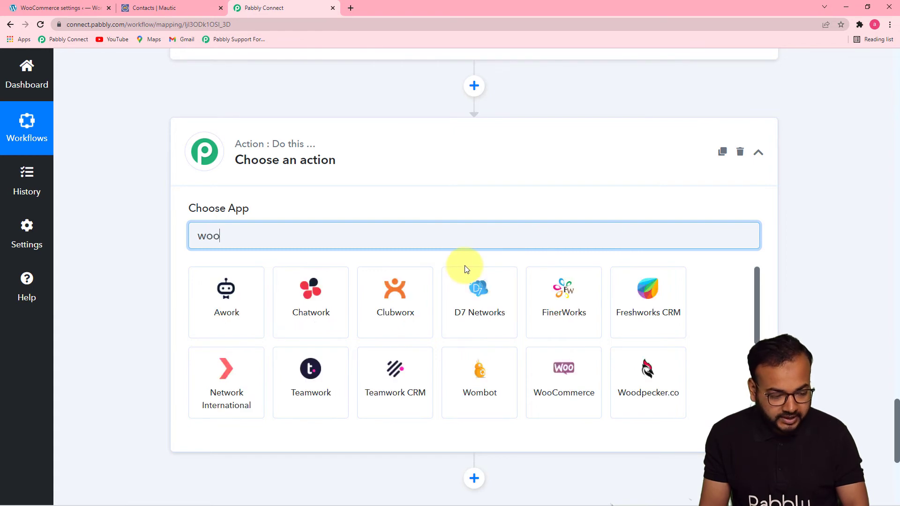
{"action": "left_click", "coordinate": [243, 300]}
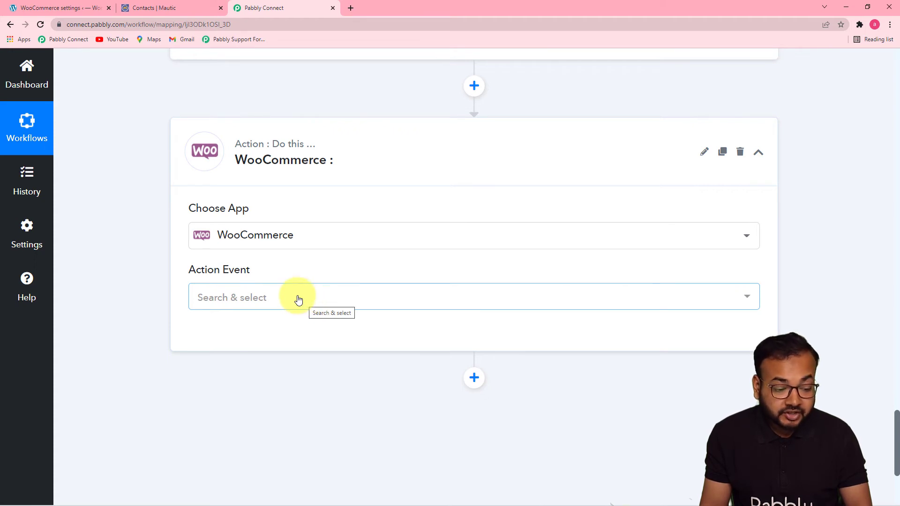
{"action": "left_click", "coordinate": [327, 299]}
{"action": "scroll", "coordinate": [368, 220], "scroll_direction": "down", "scroll_amount": 2}
{"action": "scroll", "coordinate": [368, 221], "scroll_direction": "down", "scroll_amount": 7}
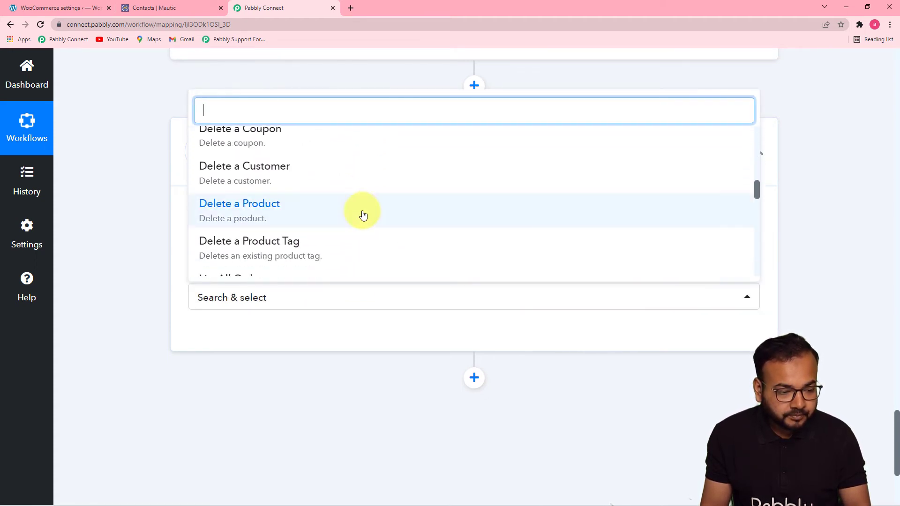
{"action": "left_click", "coordinate": [257, 177]}
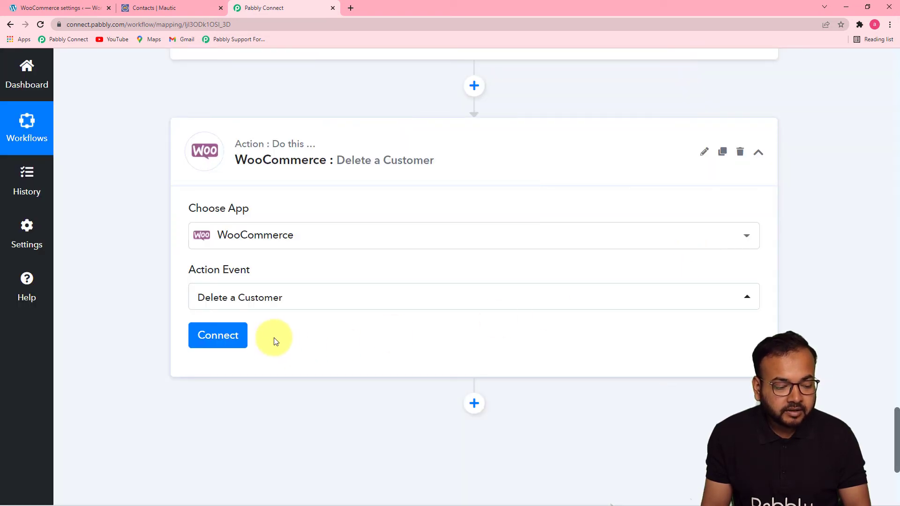
{"action": "left_click", "coordinate": [196, 334]}
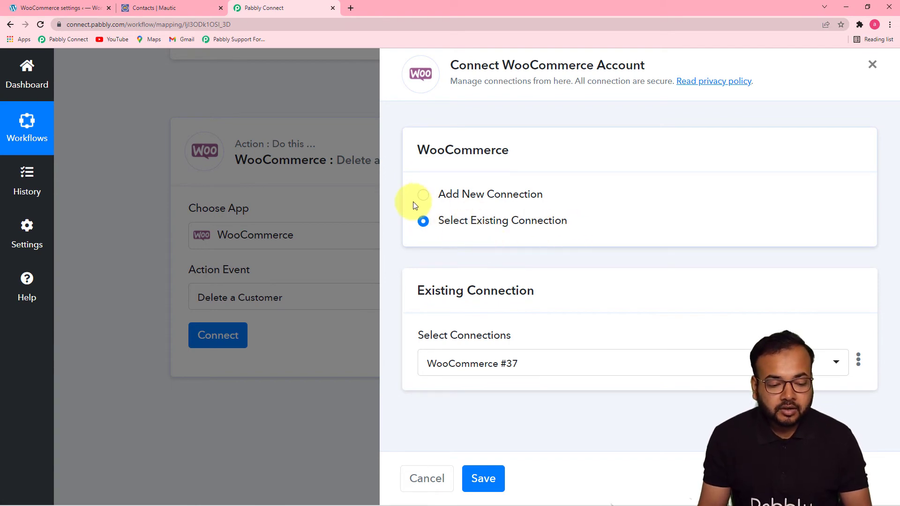
{"action": "left_click", "coordinate": [423, 196]}
{"action": "scroll", "coordinate": [532, 261], "scroll_direction": "down", "scroll_amount": 2}
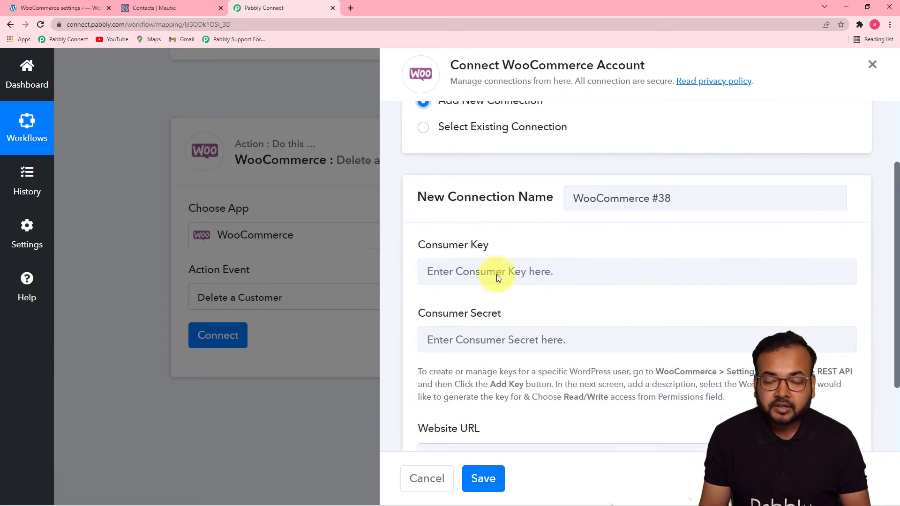
{"action": "scroll", "coordinate": [516, 273], "scroll_direction": "down", "scroll_amount": 2}
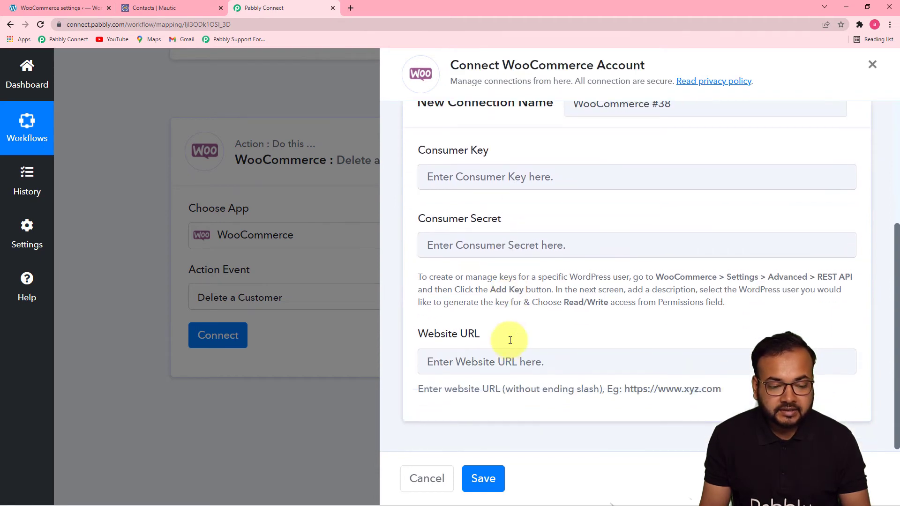
{"action": "scroll", "coordinate": [512, 337], "scroll_direction": "up", "scroll_amount": 4}
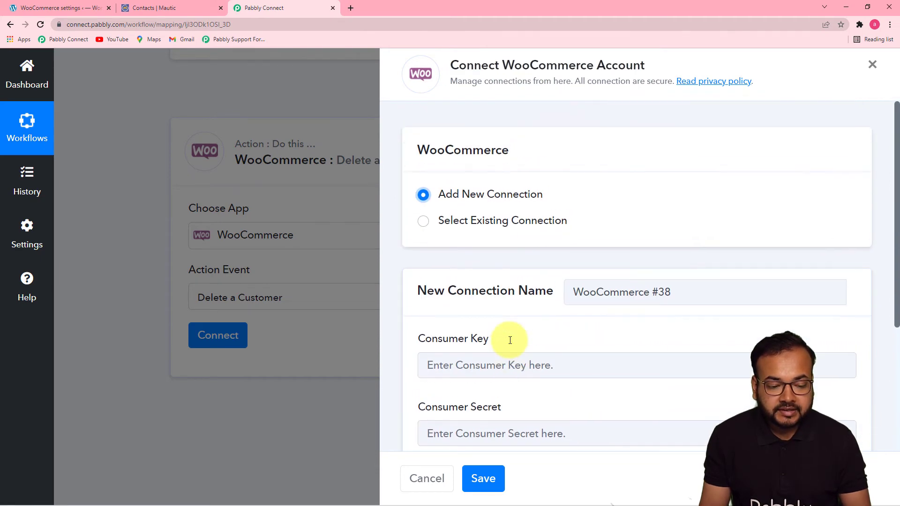
{"action": "left_click", "coordinate": [425, 222]}
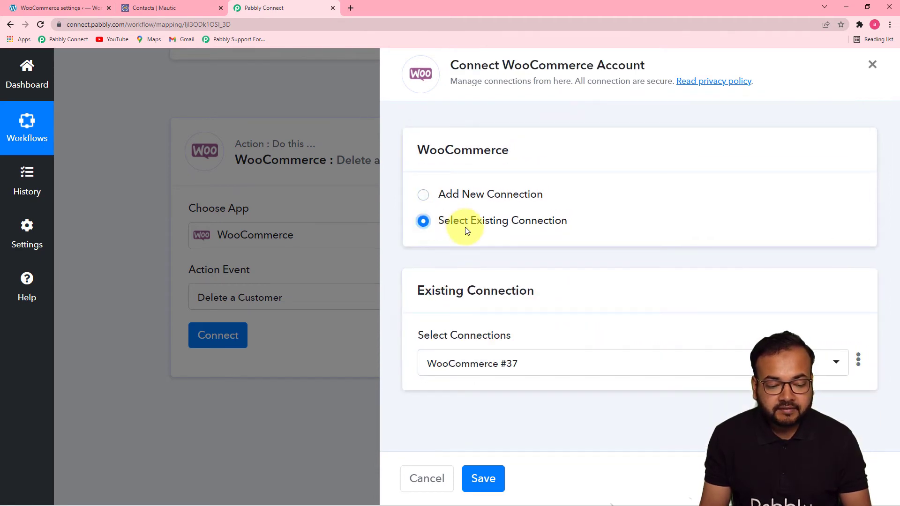
Step: Connect the Delete a Customer step to WooCommerce using the existing connection WooCommerce #37
{"action": "left_click", "coordinate": [481, 481]}
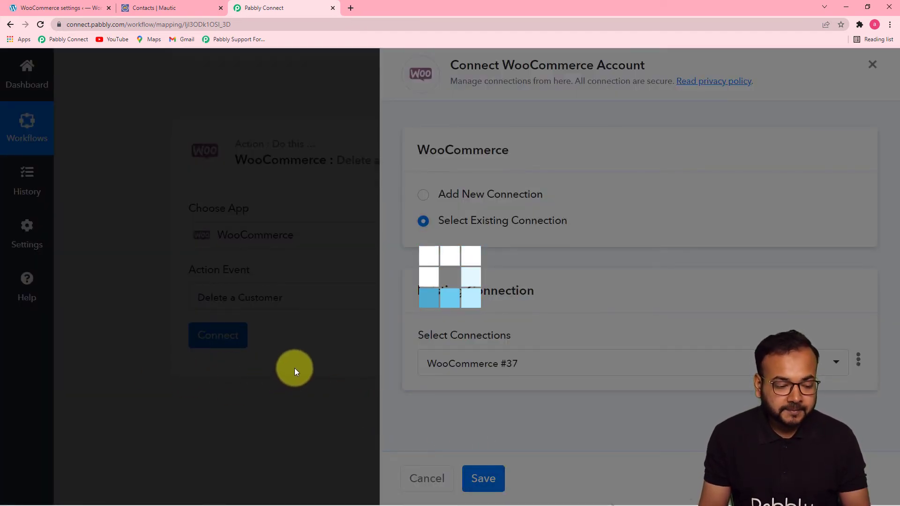
{"action": "scroll", "coordinate": [294, 367], "scroll_direction": "down", "scroll_amount": 3}
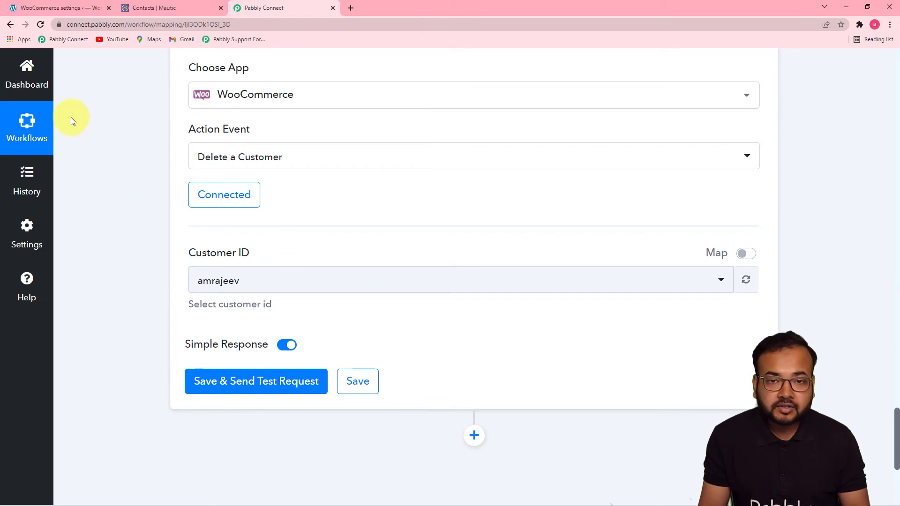
Step: Open the WooCommerce customers list and compare the customer's email with the one in the Pabbly Connect retrieval response
{"action": "left_click", "coordinate": [50, 9]}
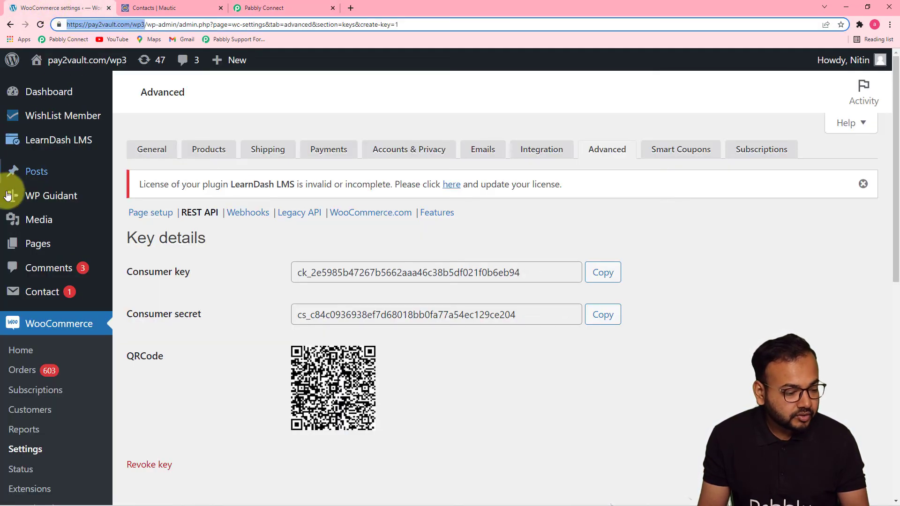
{"action": "left_click", "coordinate": [20, 412]}
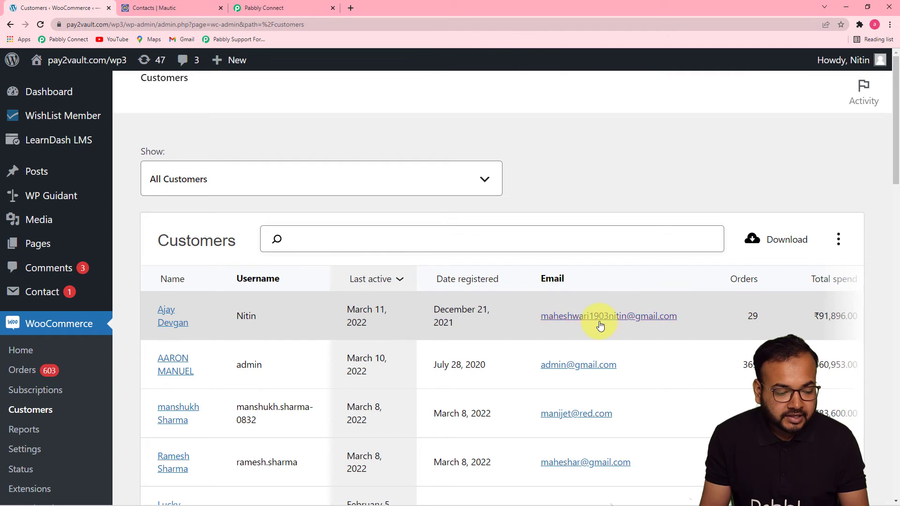
{"action": "scroll", "coordinate": [601, 326], "scroll_direction": "down", "scroll_amount": 2}
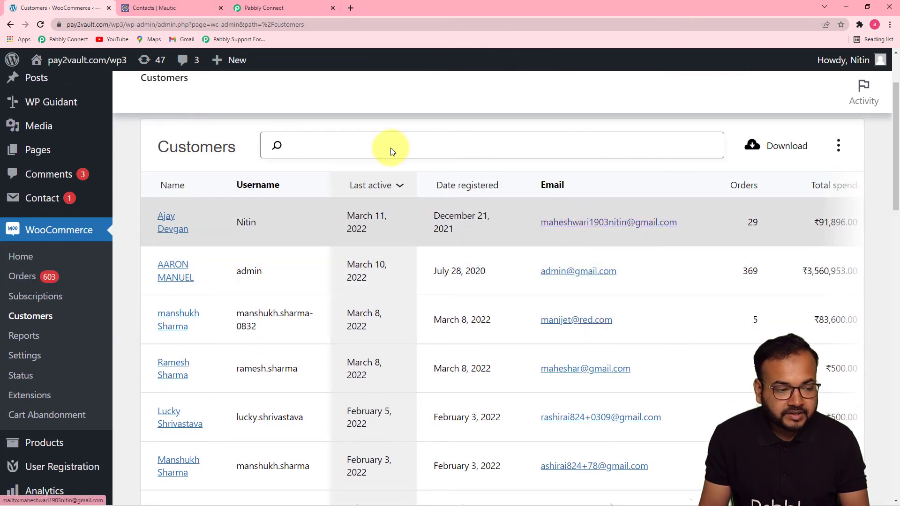
{"action": "left_click", "coordinate": [271, 8]}
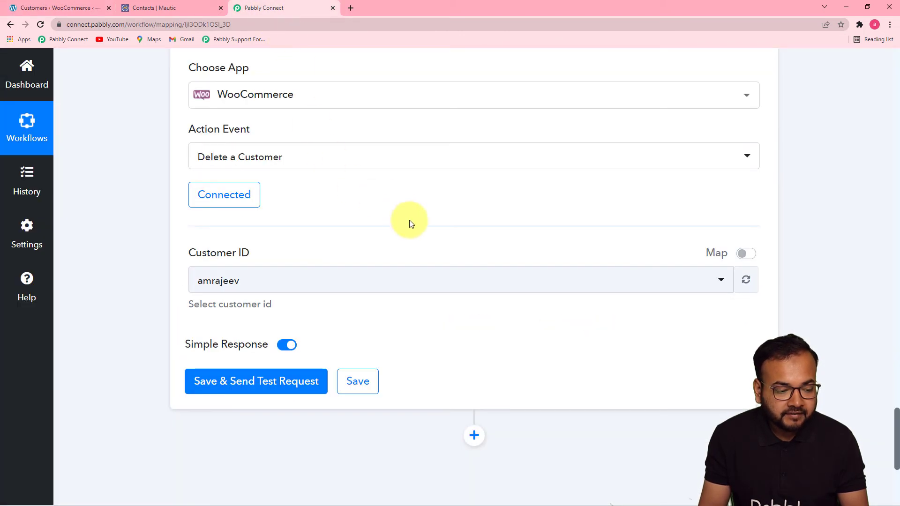
{"action": "scroll", "coordinate": [463, 237], "scroll_direction": "up", "scroll_amount": 4}
{"action": "scroll", "coordinate": [465, 241], "scroll_direction": "up", "scroll_amount": 18}
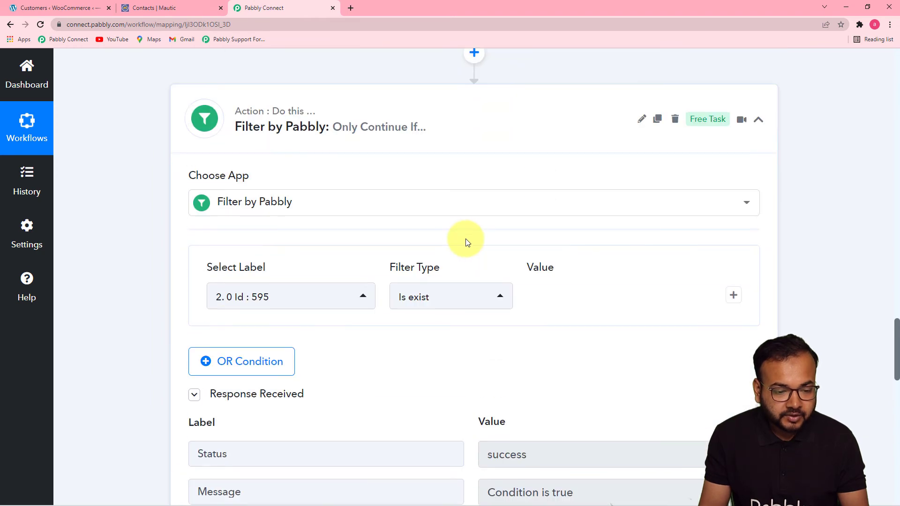
{"action": "scroll", "coordinate": [533, 276], "scroll_direction": "down", "scroll_amount": 1}
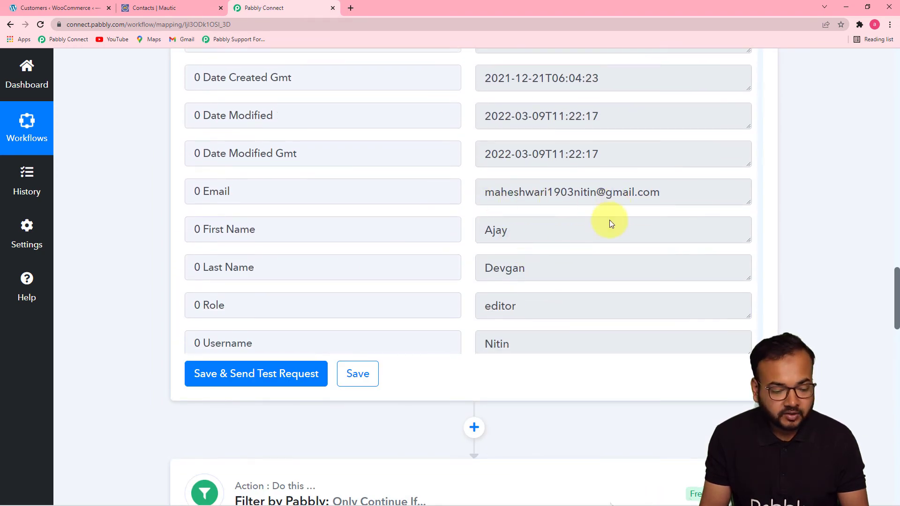
{"action": "scroll", "coordinate": [575, 341], "scroll_direction": "down", "scroll_amount": 15}
{"action": "scroll", "coordinate": [474, 277], "scroll_direction": "down", "scroll_amount": 15}
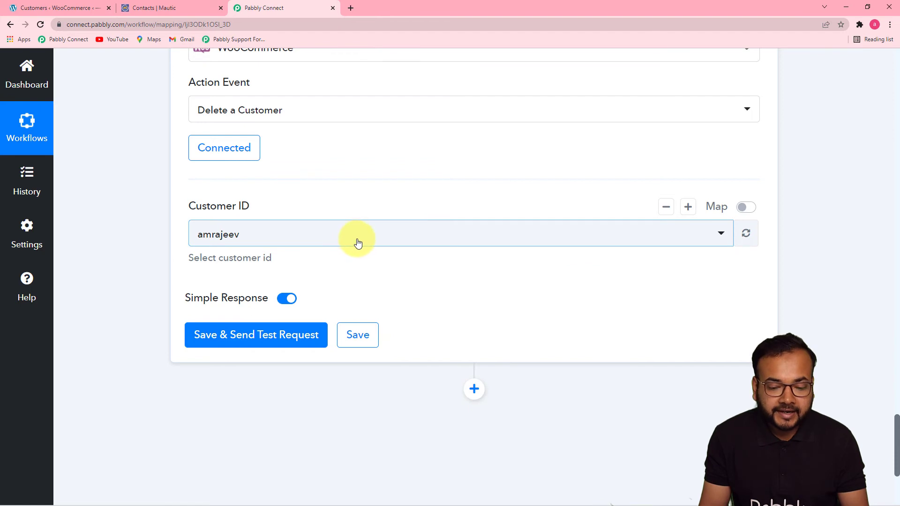
Step: Enable mapping for the Customer ID and map it to the 0 Id value from the Retrieve a Customer by Email step
{"action": "left_click", "coordinate": [752, 210]}
{"action": "left_click", "coordinate": [448, 237]}
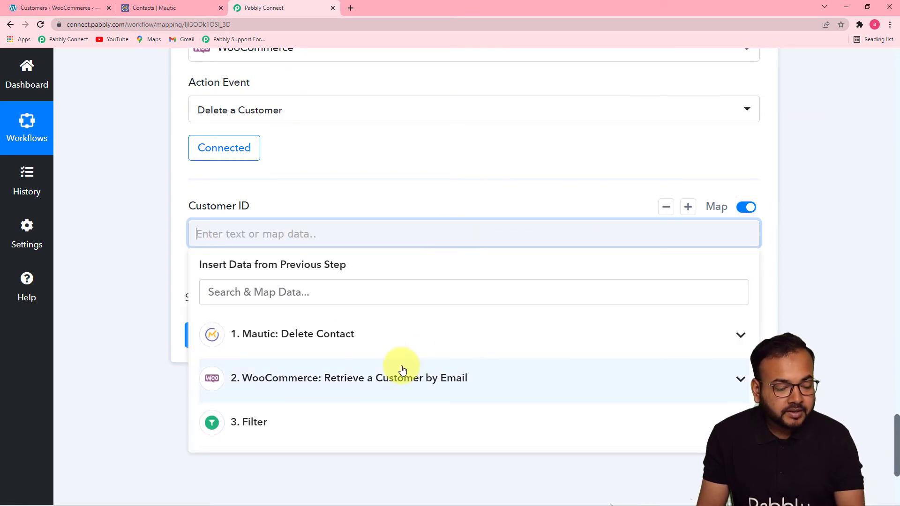
{"action": "scroll", "coordinate": [394, 367], "scroll_direction": "down", "scroll_amount": 3}
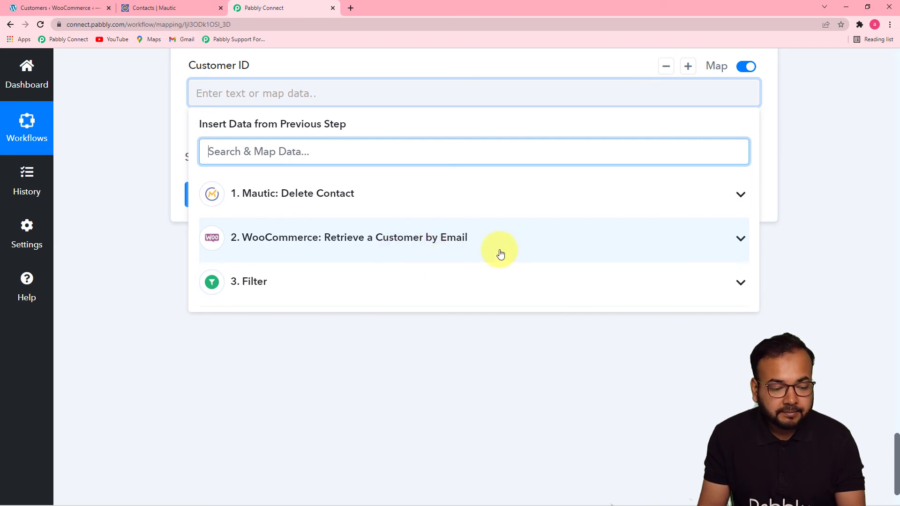
{"action": "left_click", "coordinate": [499, 254]}
{"action": "left_click", "coordinate": [403, 273]}
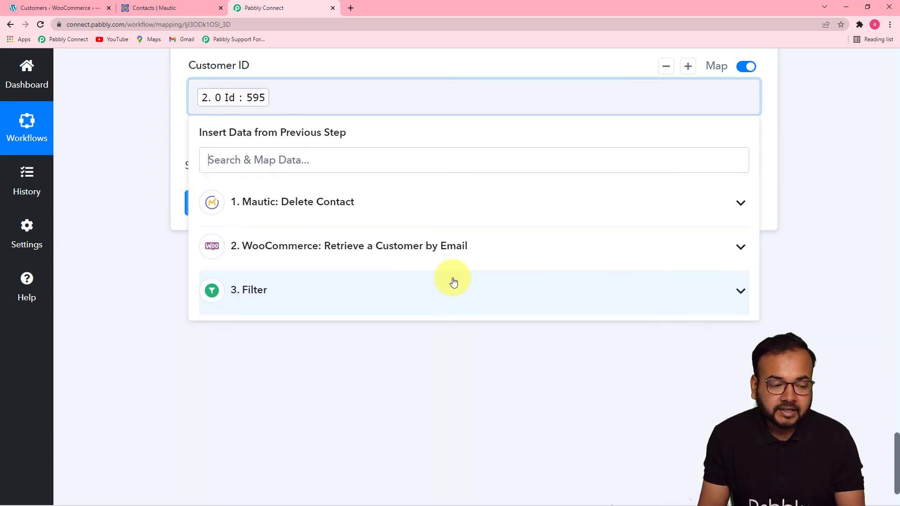
{"action": "left_click", "coordinate": [379, 336]}
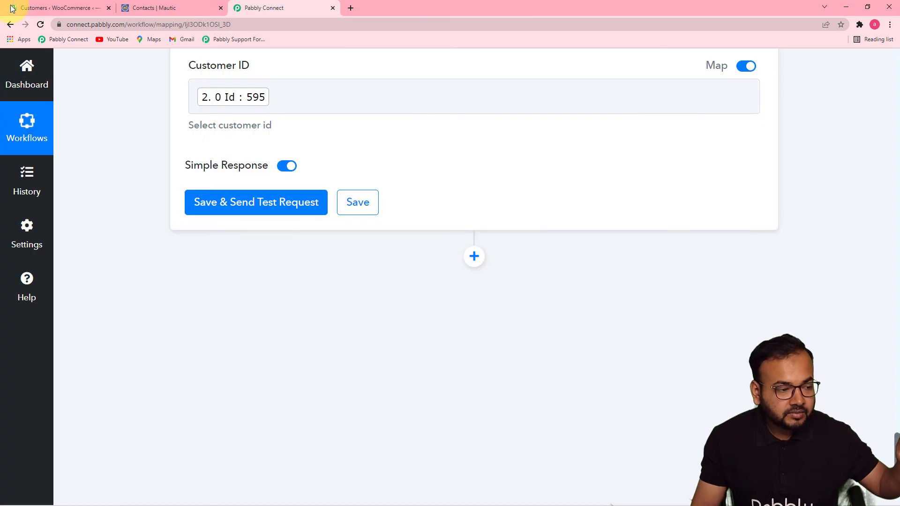
Step: Check the customer in the WooCommerce list, save the Delete a Customer step with a test request, and examine the response
{"action": "left_click", "coordinate": [38, 4]}
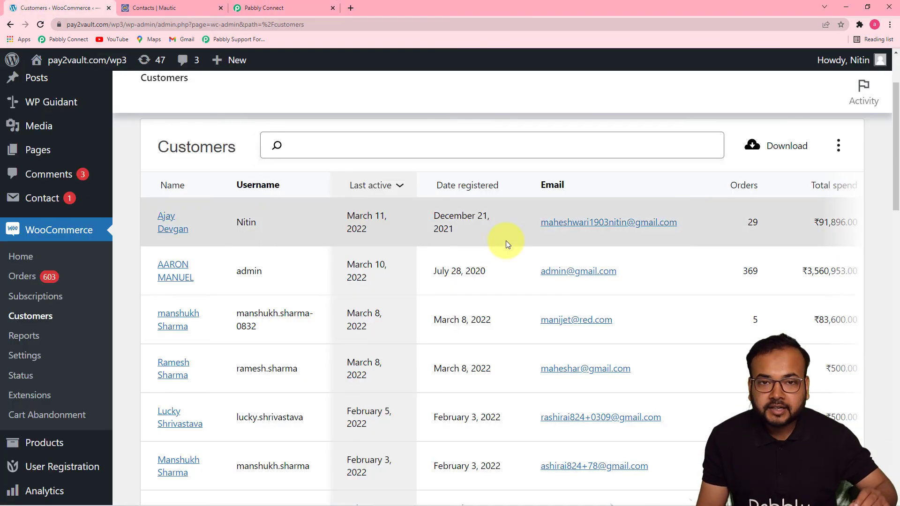
{"action": "left_click", "coordinate": [243, 8]}
{"action": "left_click", "coordinate": [241, 204]}
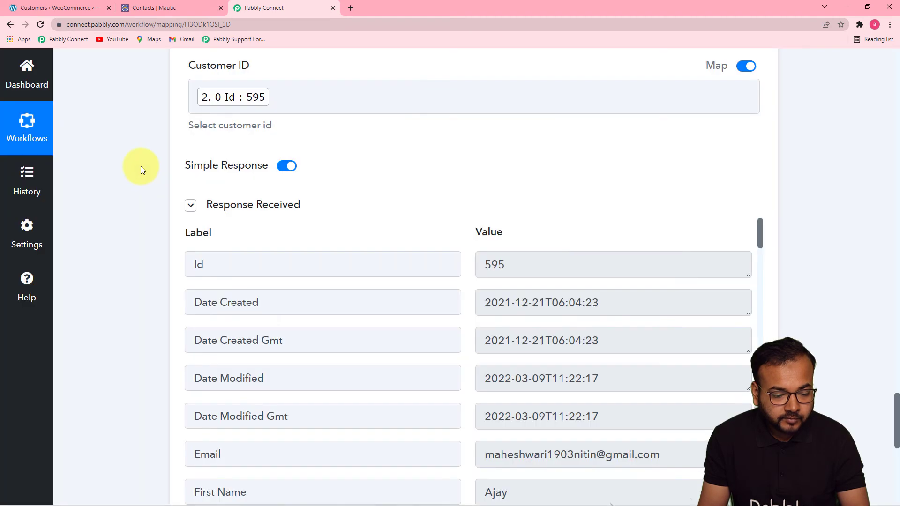
{"action": "scroll", "coordinate": [140, 165], "scroll_direction": "down", "scroll_amount": 4}
{"action": "scroll", "coordinate": [347, 201], "scroll_direction": "down", "scroll_amount": 7}
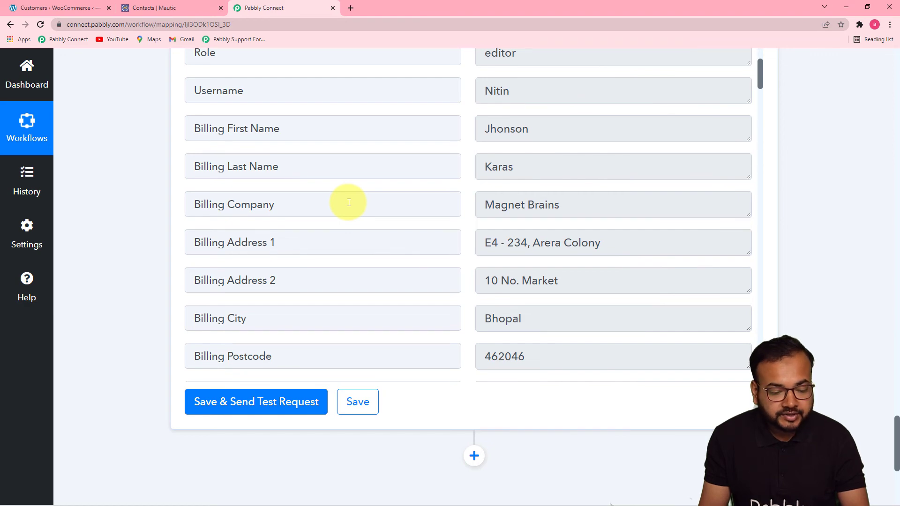
{"action": "scroll", "coordinate": [349, 202], "scroll_direction": "down", "scroll_amount": 3}
Step: Reload the WooCommerce customers list and check whether the deleted customer is still listed
{"action": "left_click", "coordinate": [68, 9]}
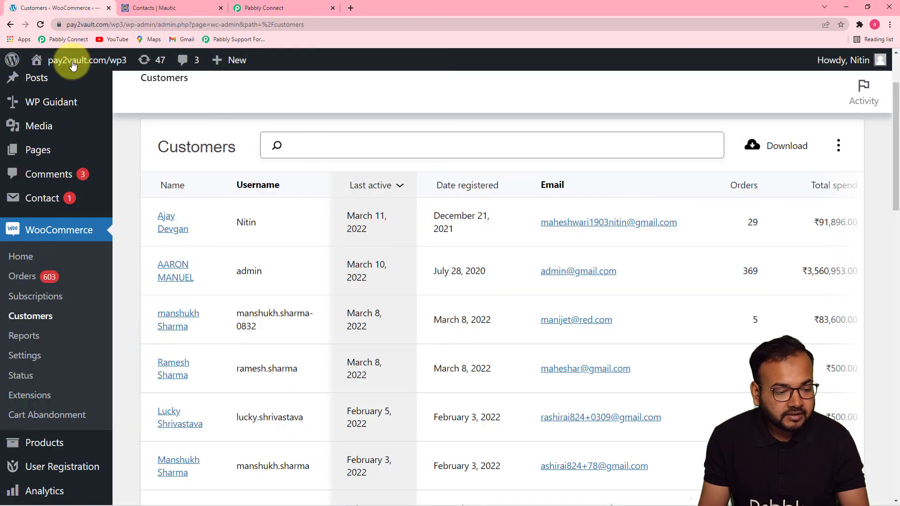
{"action": "left_click", "coordinate": [41, 24]}
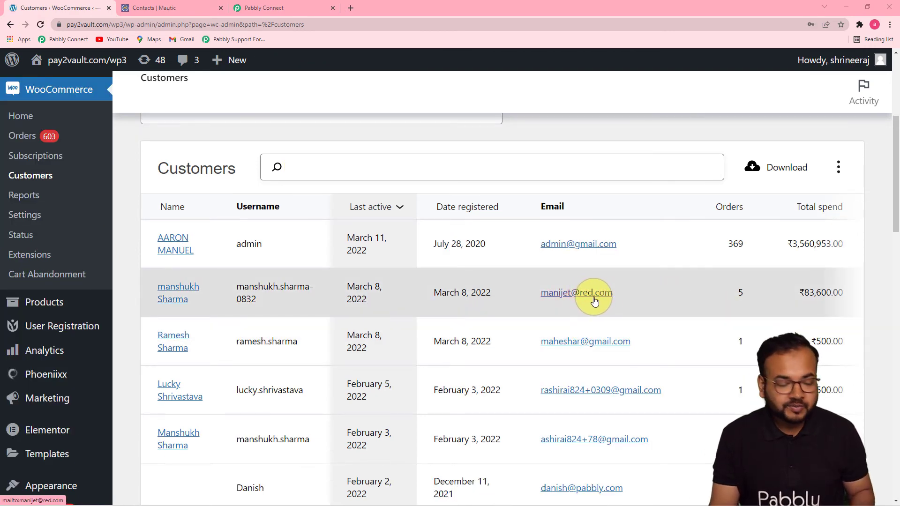
{"action": "scroll", "coordinate": [296, 253], "scroll_direction": "down", "scroll_amount": 4}
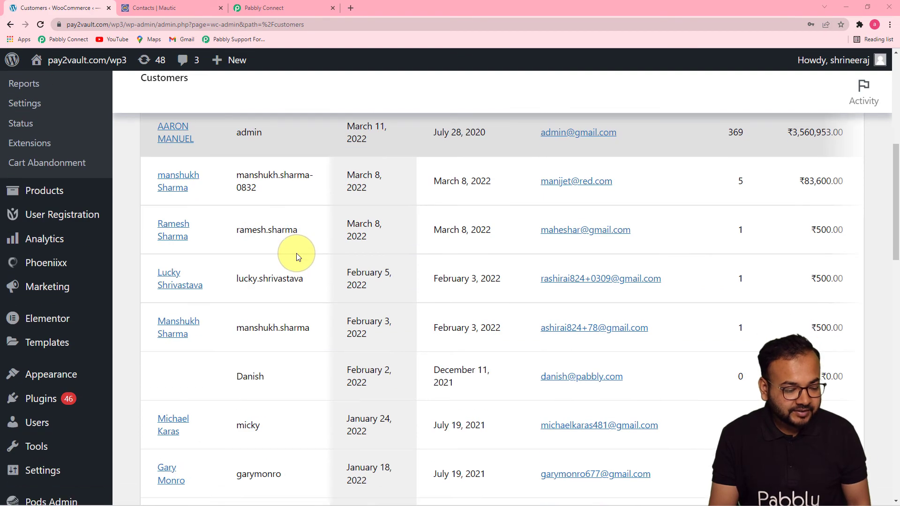
{"action": "scroll", "coordinate": [306, 293], "scroll_direction": "up", "scroll_amount": 9}
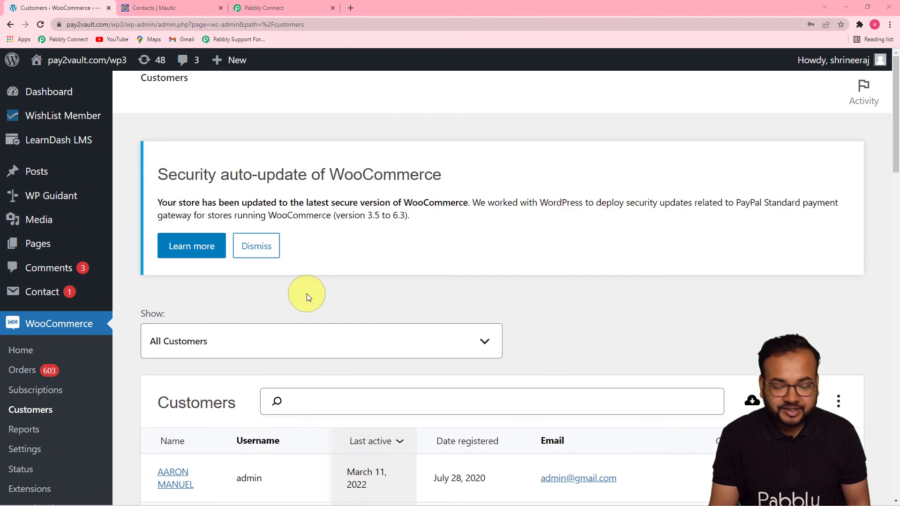
{"action": "scroll", "coordinate": [317, 319], "scroll_direction": "down", "scroll_amount": 4}
{"action": "scroll", "coordinate": [317, 318], "scroll_direction": "down", "scroll_amount": 4}
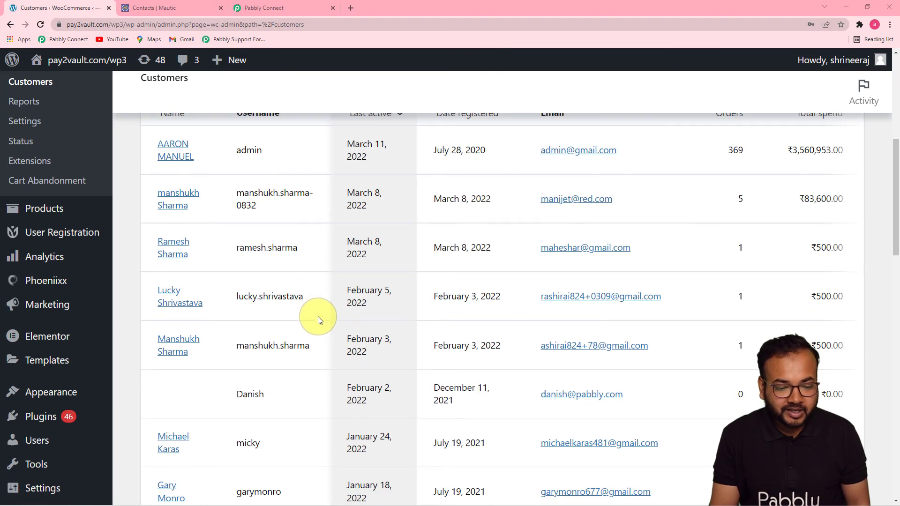
{"action": "scroll", "coordinate": [316, 315], "scroll_direction": "up", "scroll_amount": 7}
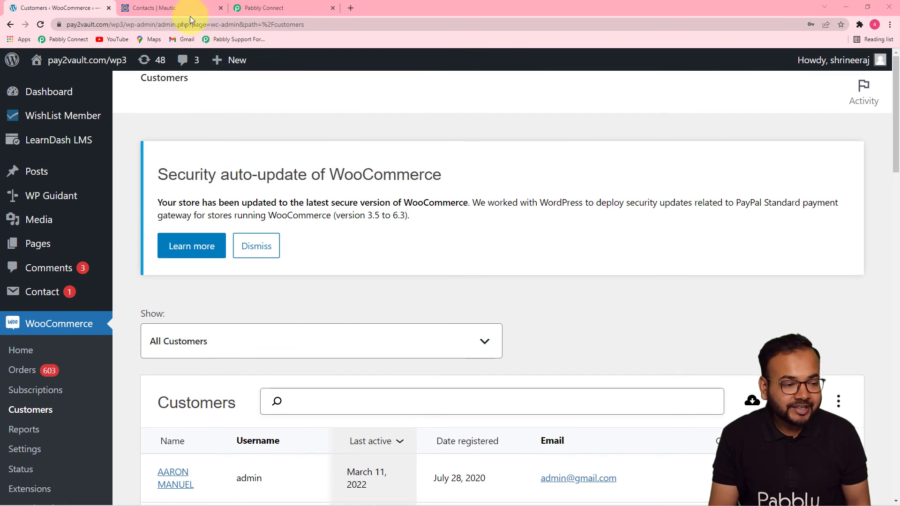
Step: Return to the Pabbly Connect workflow and review the Mautic Delete Contact trigger, its webhook settings and received response
{"action": "left_click", "coordinate": [260, 10]}
{"action": "scroll", "coordinate": [816, 333], "scroll_direction": "down", "scroll_amount": 1}
{"action": "scroll", "coordinate": [814, 333], "scroll_direction": "down", "scroll_amount": 8}
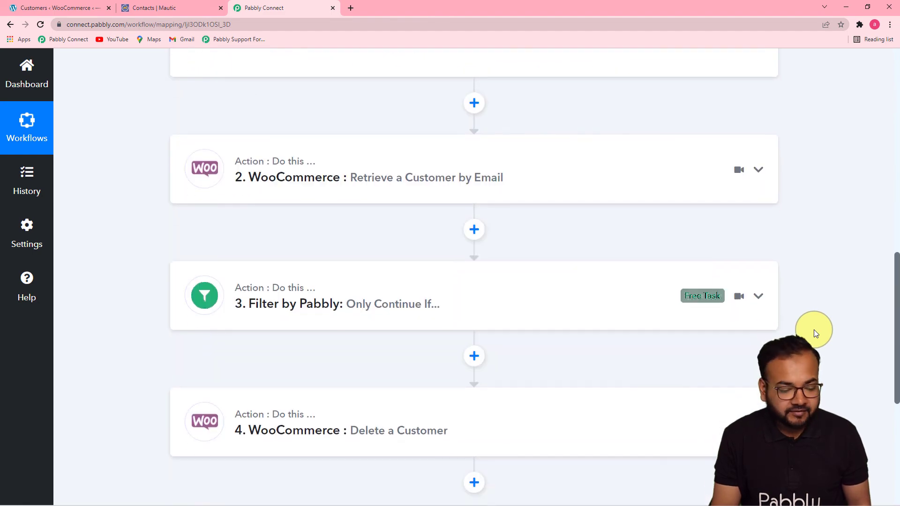
{"action": "scroll", "coordinate": [813, 333], "scroll_direction": "up", "scroll_amount": 10}
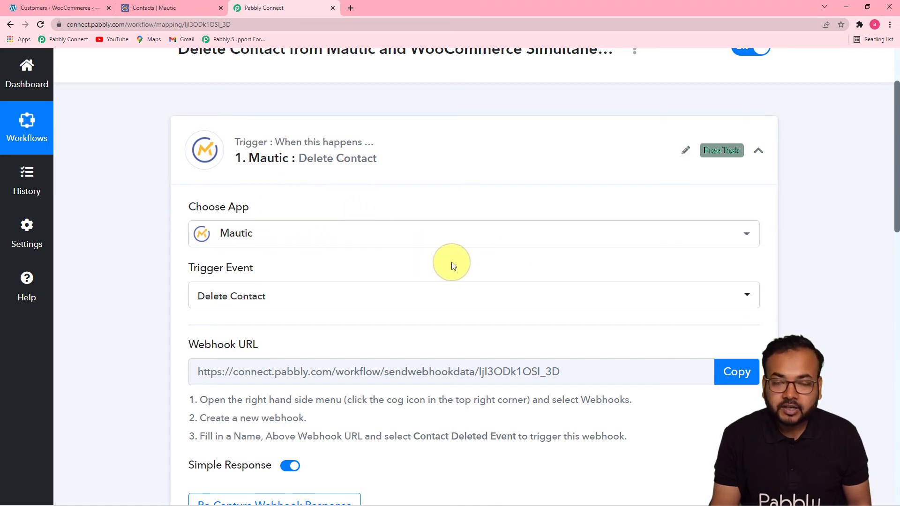
{"action": "scroll", "coordinate": [239, 299], "scroll_direction": "down", "scroll_amount": 2}
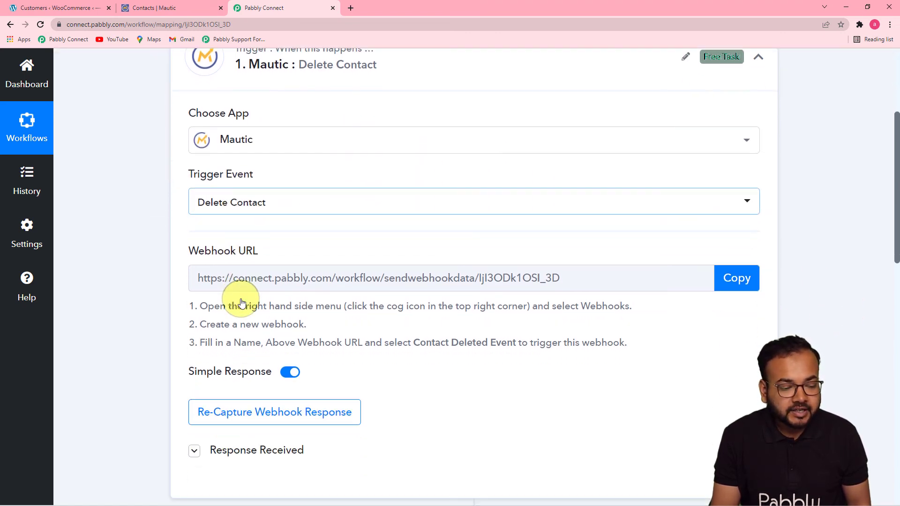
{"action": "scroll", "coordinate": [240, 302], "scroll_direction": "down", "scroll_amount": 2}
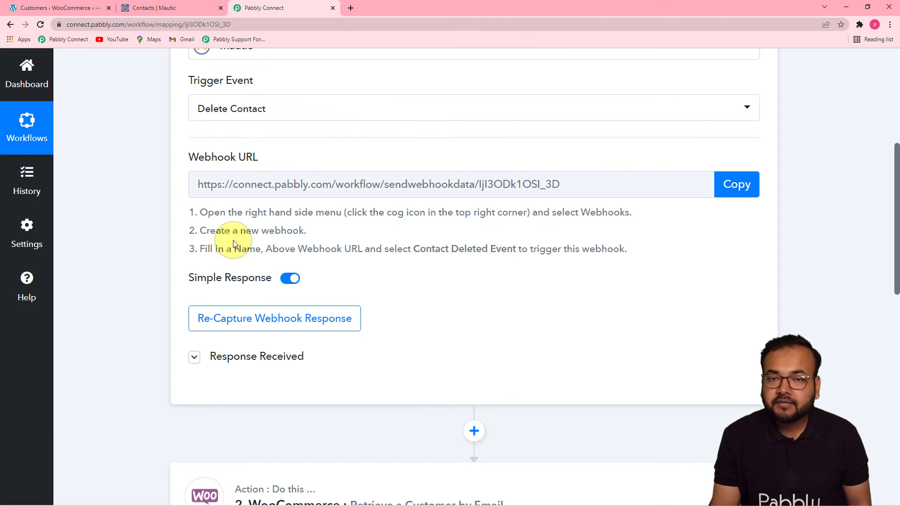
{"action": "left_click", "coordinate": [261, 364]}
{"action": "scroll", "coordinate": [653, 354], "scroll_direction": "down", "scroll_amount": 1}
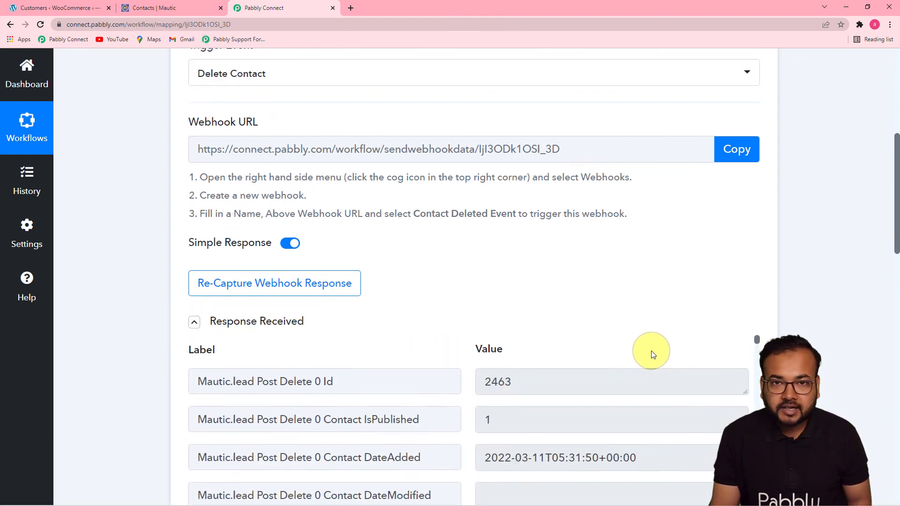
{"action": "scroll", "coordinate": [652, 354], "scroll_direction": "down", "scroll_amount": 1}
{"action": "scroll", "coordinate": [628, 299], "scroll_direction": "down", "scroll_amount": 3}
{"action": "scroll", "coordinate": [775, 311], "scroll_direction": "down", "scroll_amount": 4}
{"action": "scroll", "coordinate": [811, 310], "scroll_direction": "down", "scroll_amount": 7}
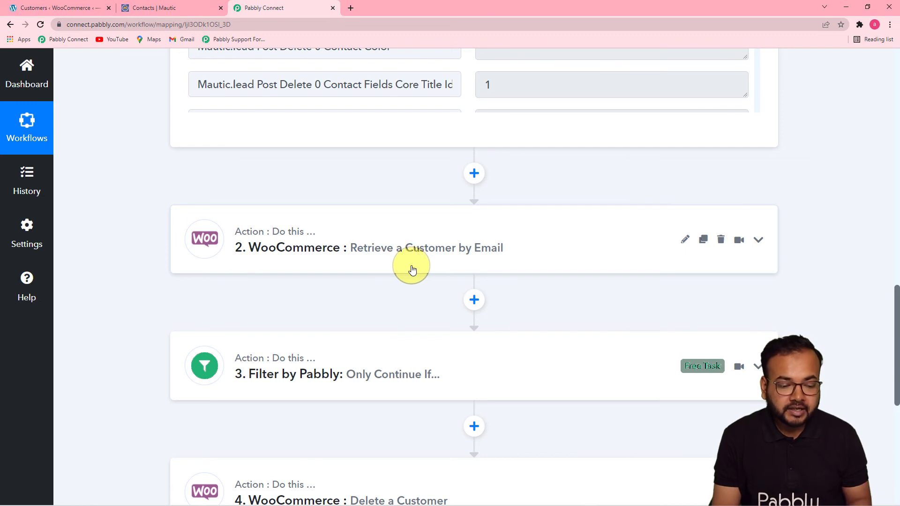
Step: Review the filter step's condition and response, and the Delete a Customer step's mapped Customer ID
{"action": "scroll", "coordinate": [412, 269], "scroll_direction": "down", "scroll_amount": 2}
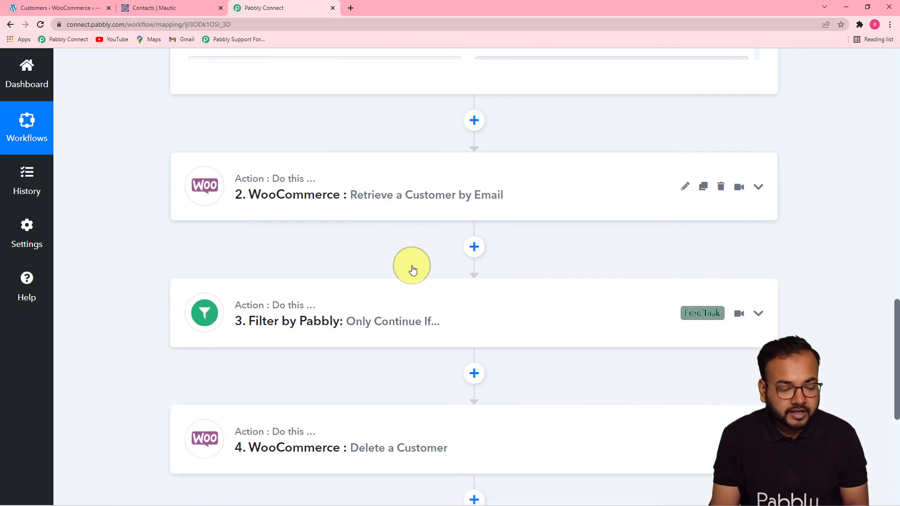
{"action": "left_click", "coordinate": [388, 299]}
{"action": "scroll", "coordinate": [393, 295], "scroll_direction": "down", "scroll_amount": 2}
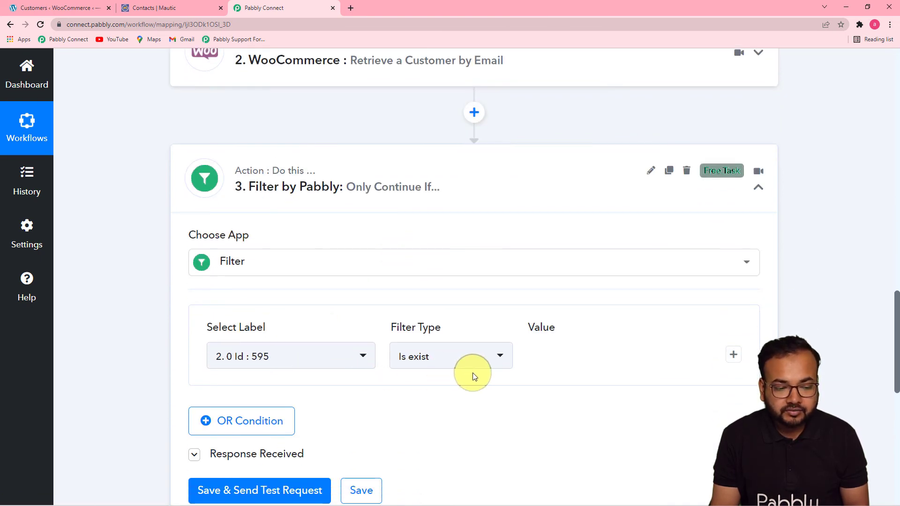
{"action": "scroll", "coordinate": [356, 374], "scroll_direction": "down", "scroll_amount": 3}
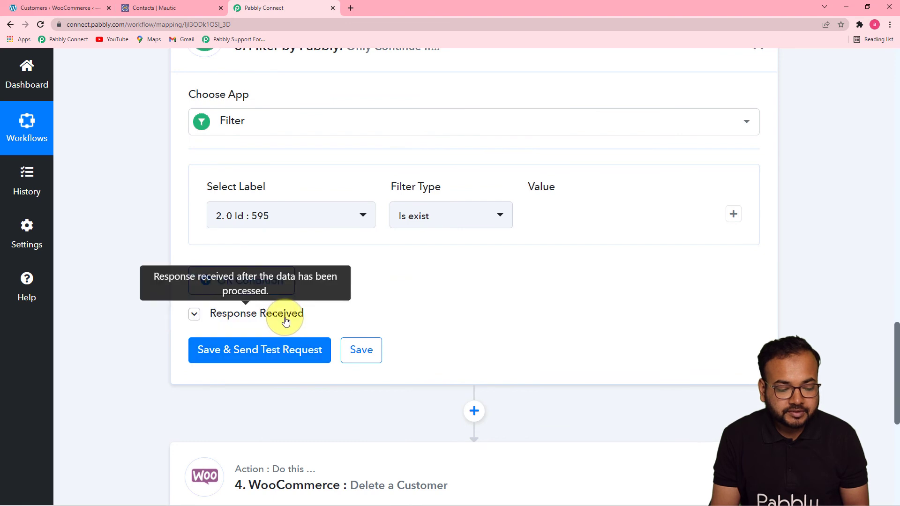
{"action": "left_click", "coordinate": [287, 315]}
{"action": "scroll", "coordinate": [502, 321], "scroll_direction": "down", "scroll_amount": 6}
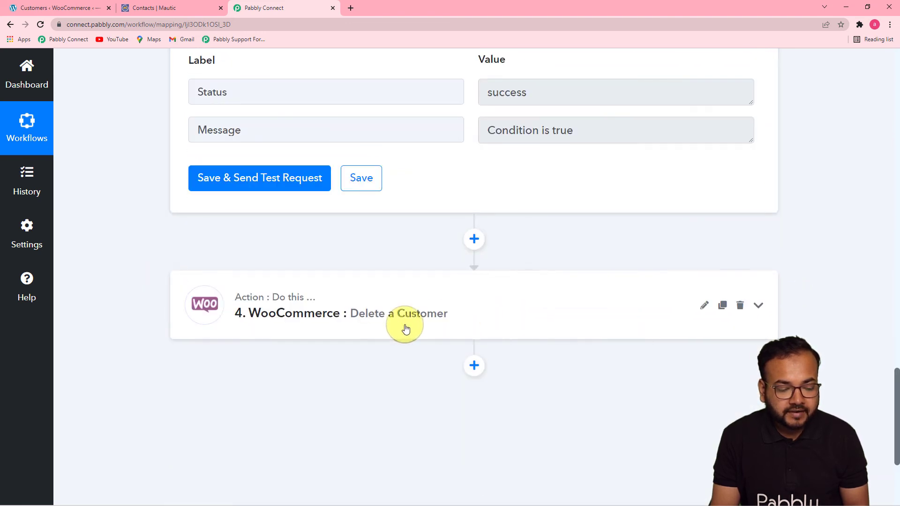
{"action": "left_click", "coordinate": [378, 333]}
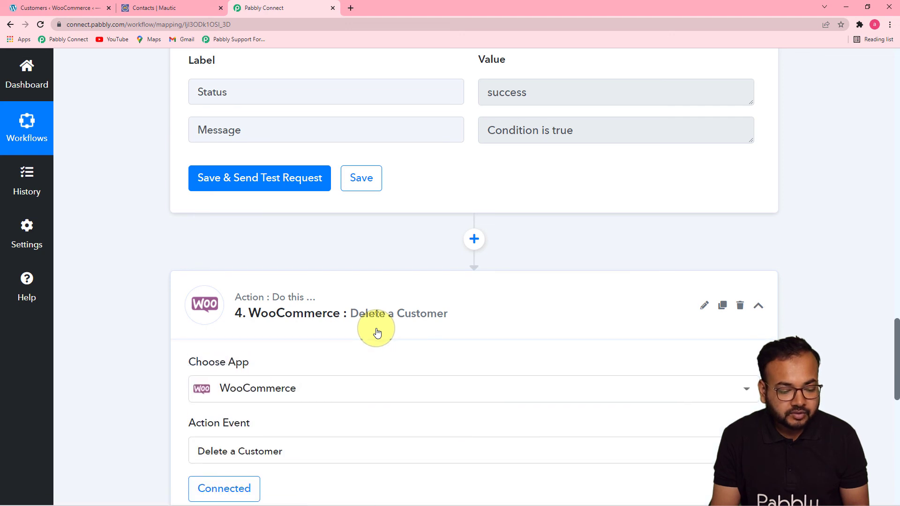
{"action": "scroll", "coordinate": [377, 333], "scroll_direction": "down", "scroll_amount": 3}
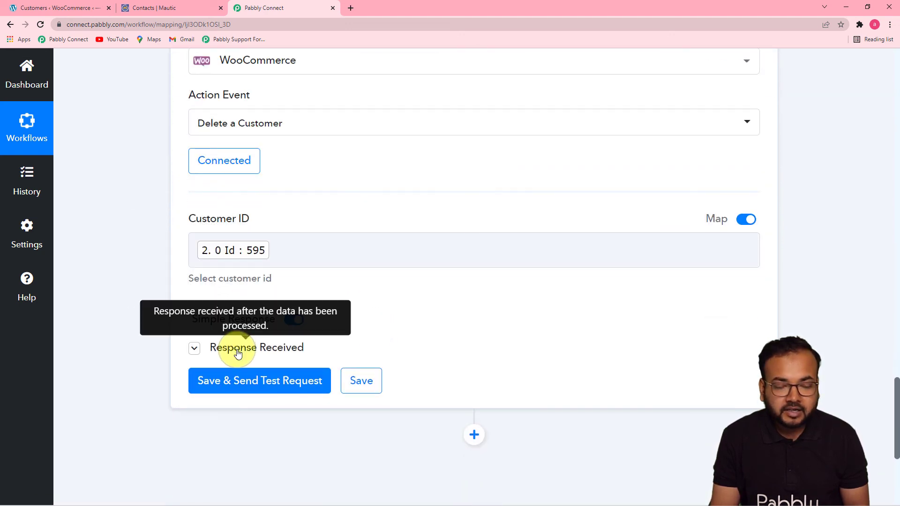
{"action": "scroll", "coordinate": [526, 346], "scroll_direction": "up", "scroll_amount": 3}
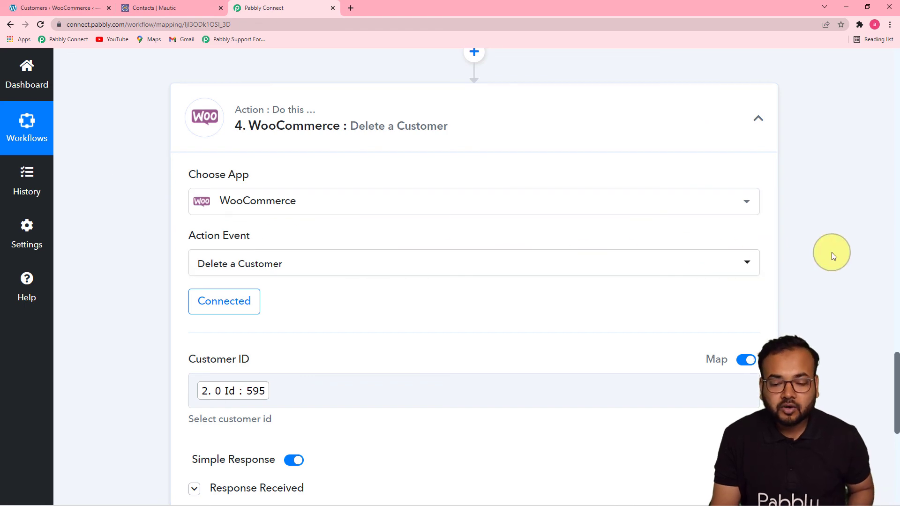
{"action": "scroll", "coordinate": [840, 302], "scroll_direction": "up", "scroll_amount": 6}
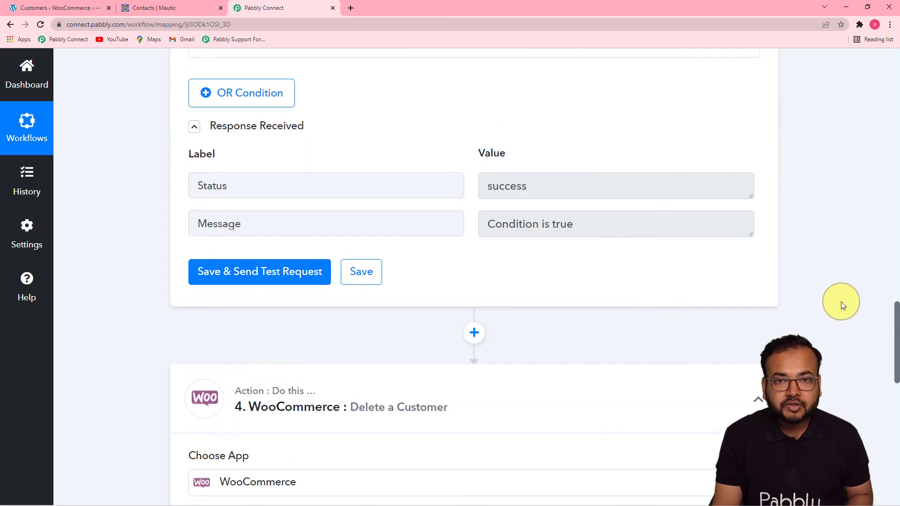
{"action": "scroll", "coordinate": [840, 302], "scroll_direction": "up", "scroll_amount": 3}
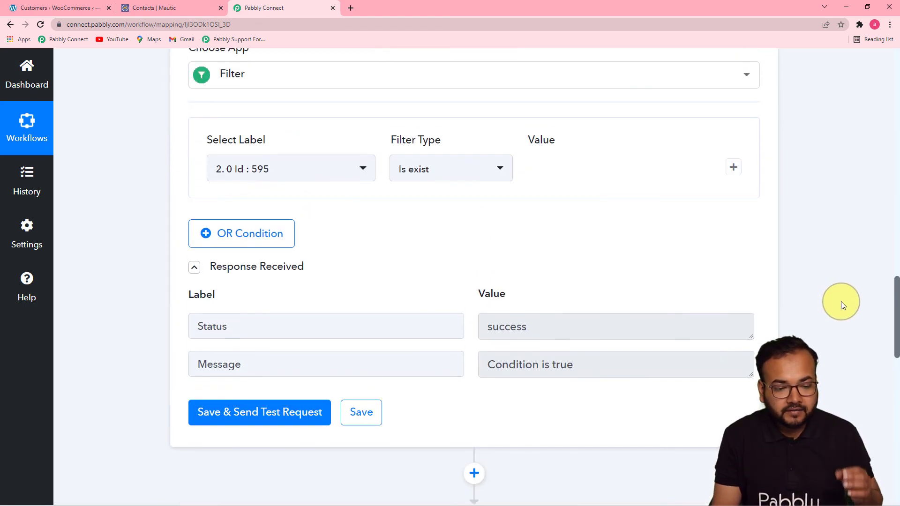